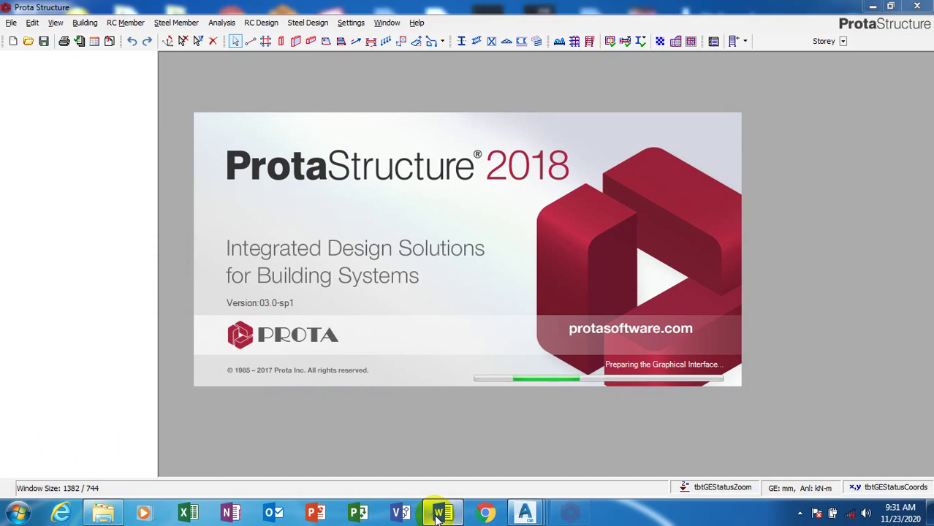
pyautogui.click(438, 515)
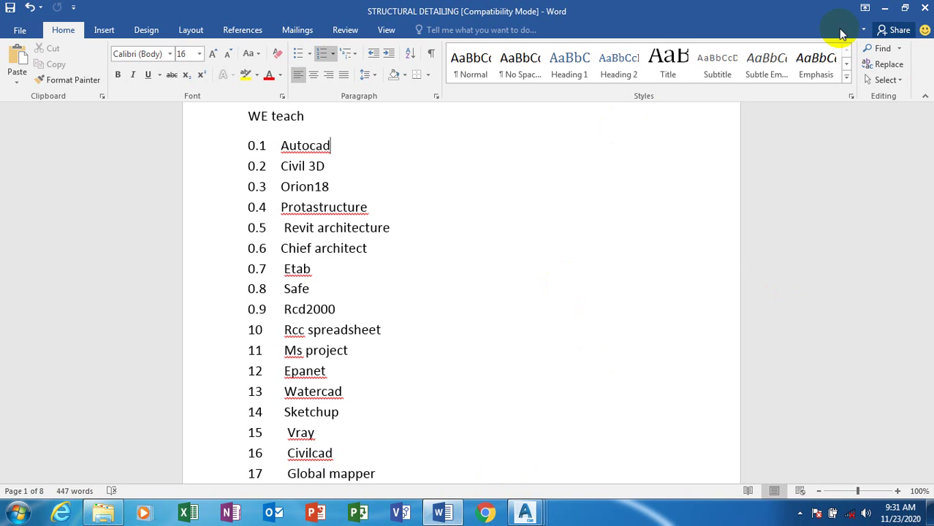
pyautogui.scroll(2, 365, 309)
pyautogui.scroll(2, 362, 307)
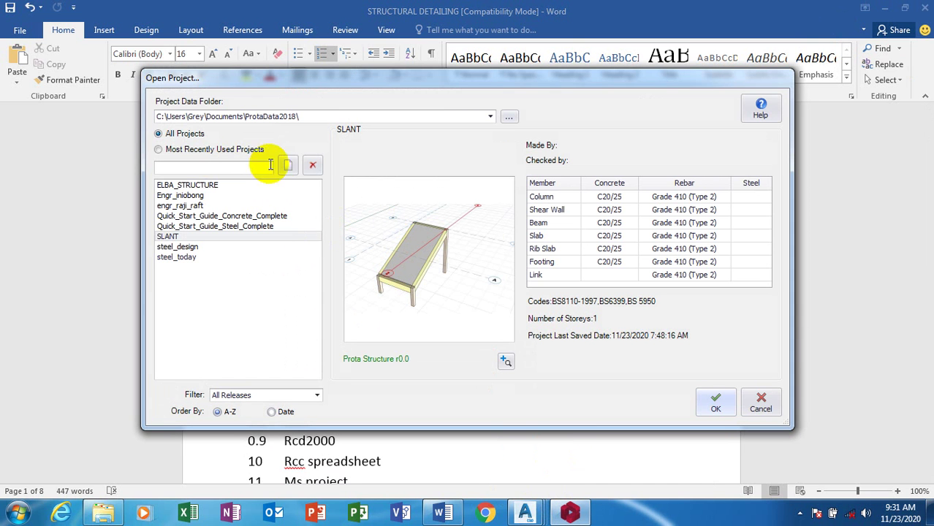
# - Create a new project with the code ramp and import the UK (BS8110) template settings
pyautogui.click(286, 167)
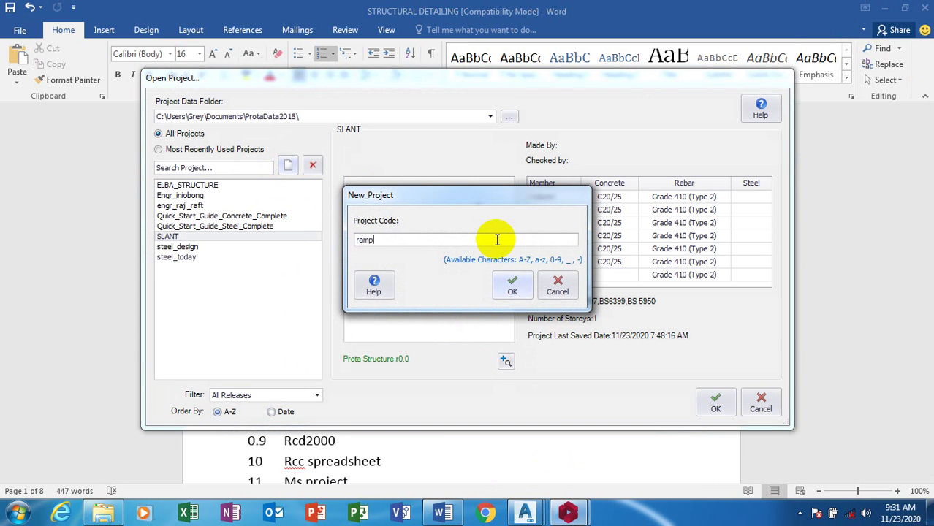
pyautogui.click(512, 285)
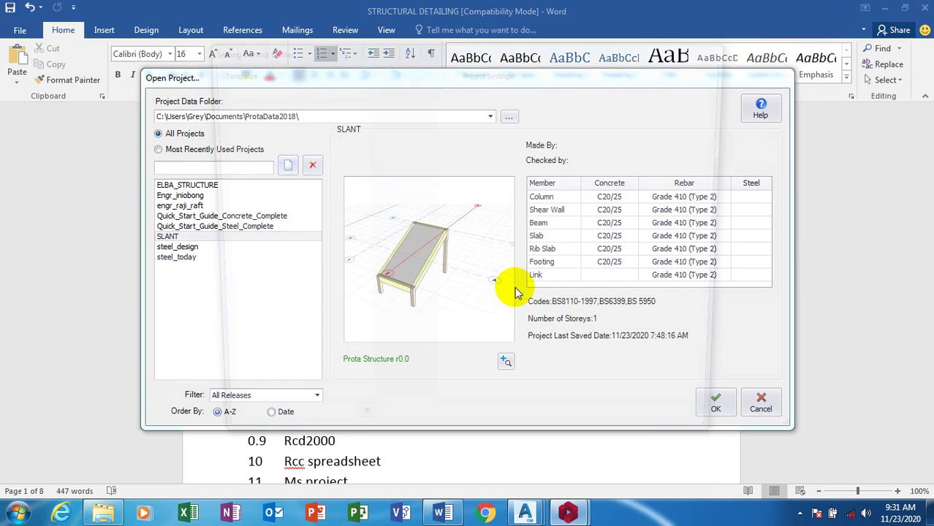
pyautogui.click(226, 210)
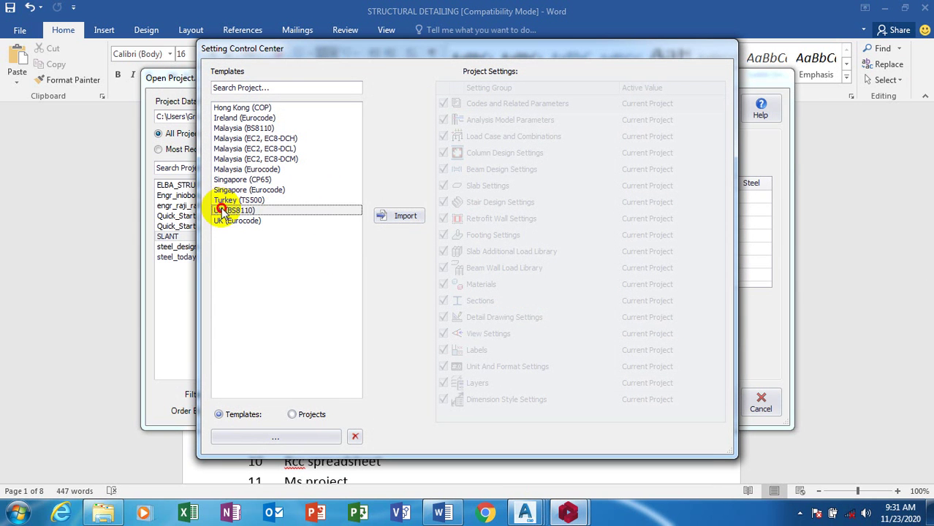
pyautogui.click(406, 216)
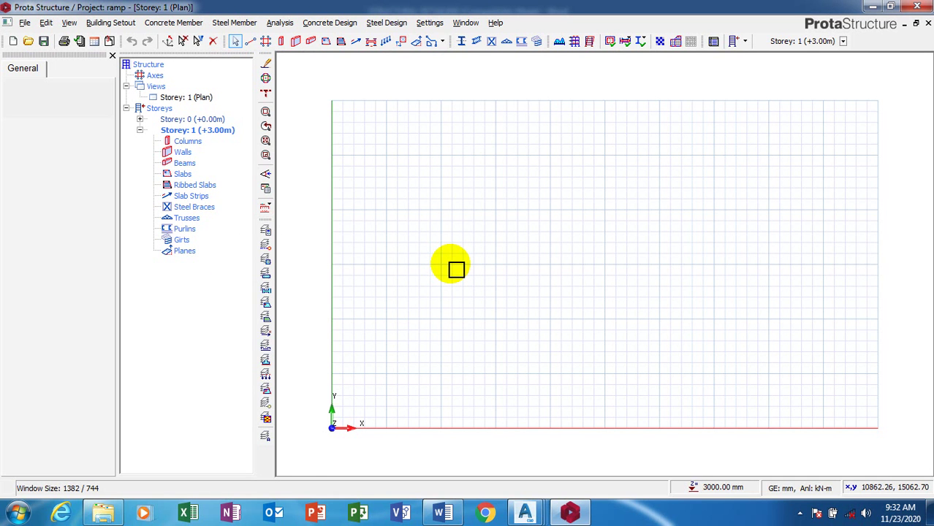
# - Generate an orthogonal axis grid in the plan with Dir-1 spacings of 5000*2 and Dir-2 spacings of 3000*2
pyautogui.click(265, 42)
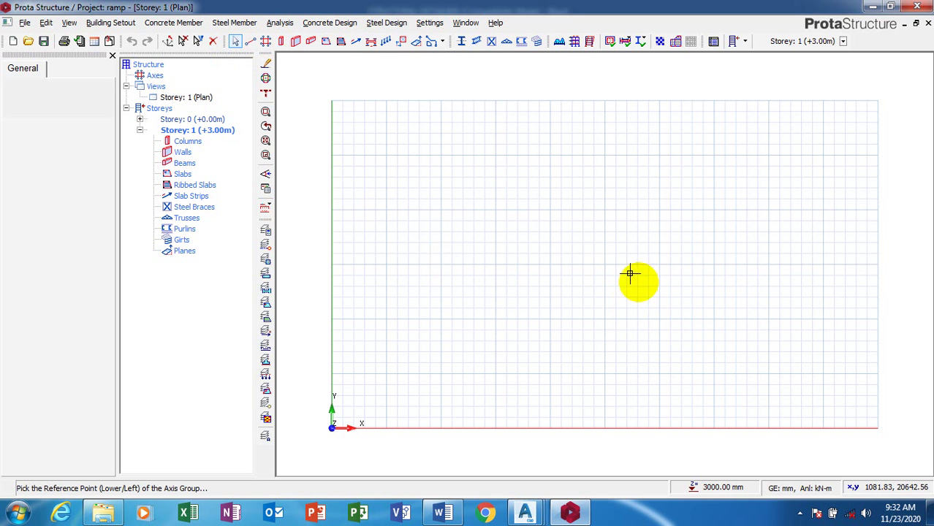
pyautogui.click(564, 243)
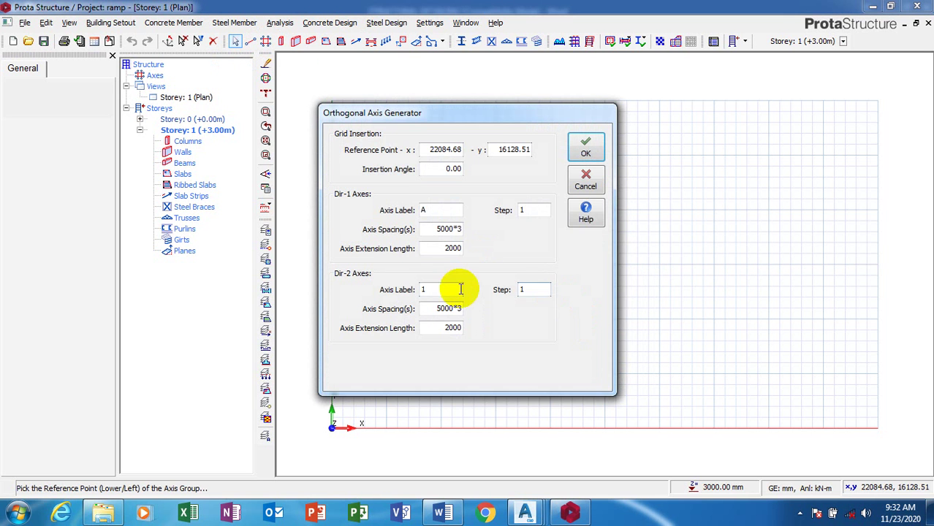
pyautogui.click(454, 309)
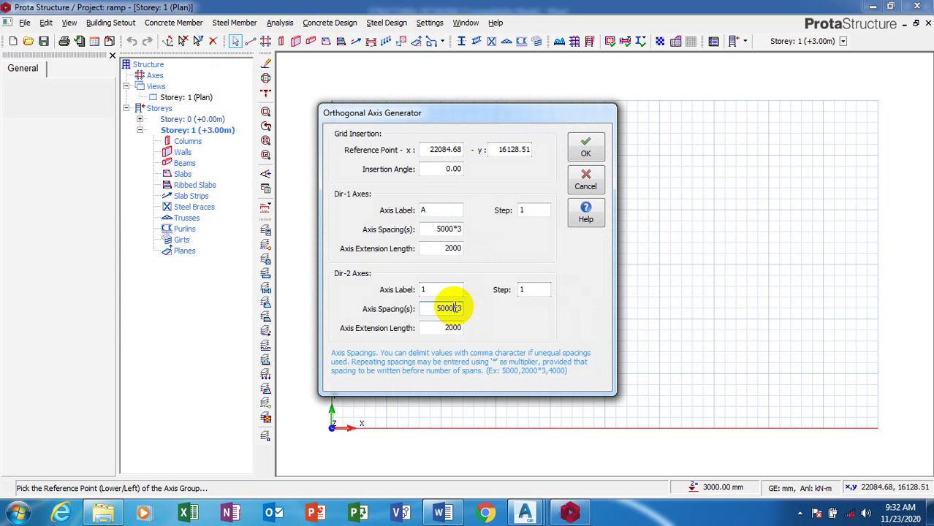
pyautogui.moveTo(453, 308); pyautogui.dragTo(397, 310)
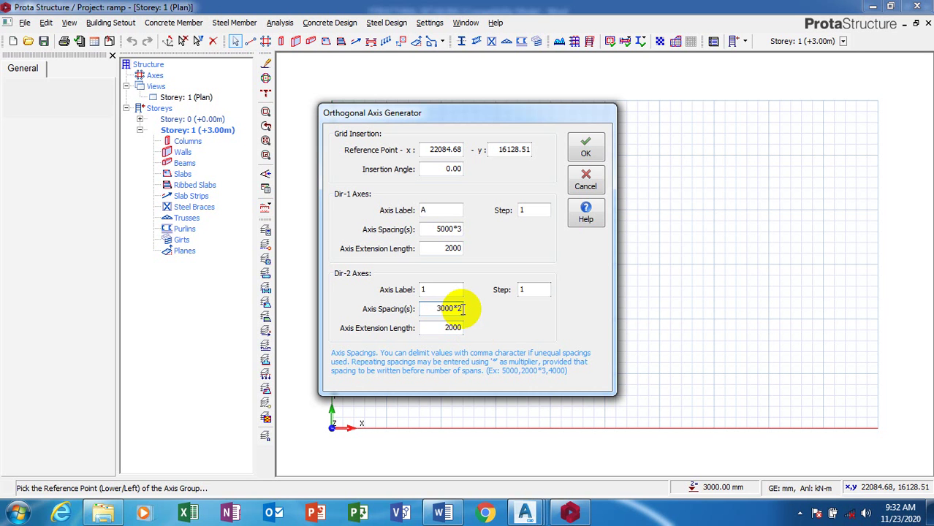
pyautogui.moveTo(438, 228); pyautogui.dragTo(462, 228)
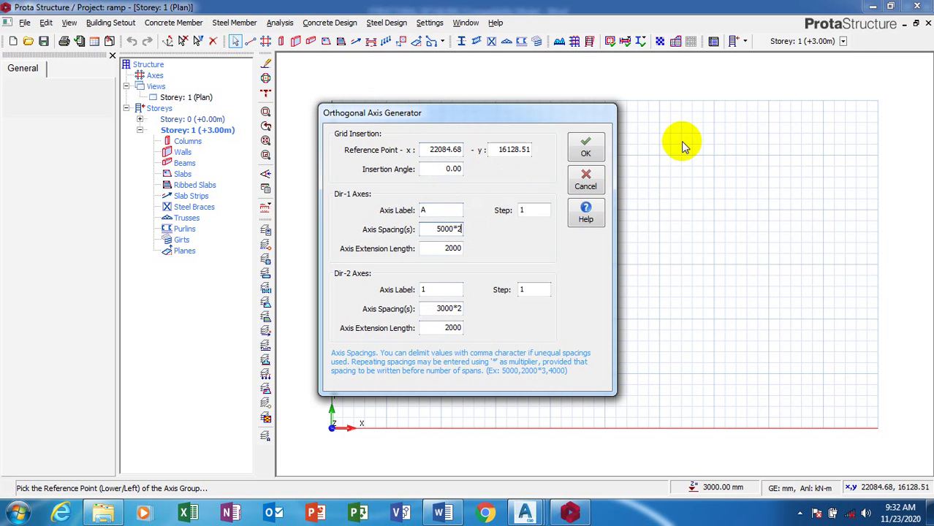
pyautogui.click(583, 146)
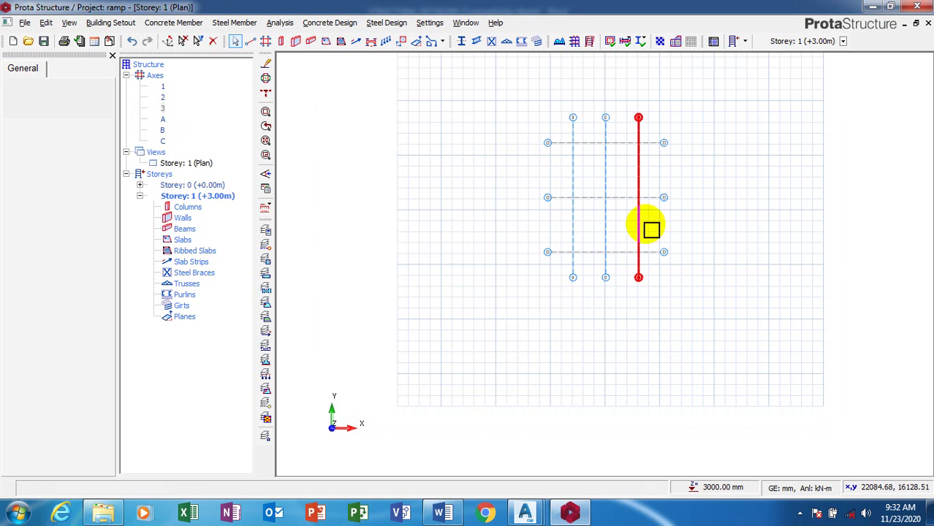
# - Delete axes 3 and C from the grid
pyautogui.click(652, 225)
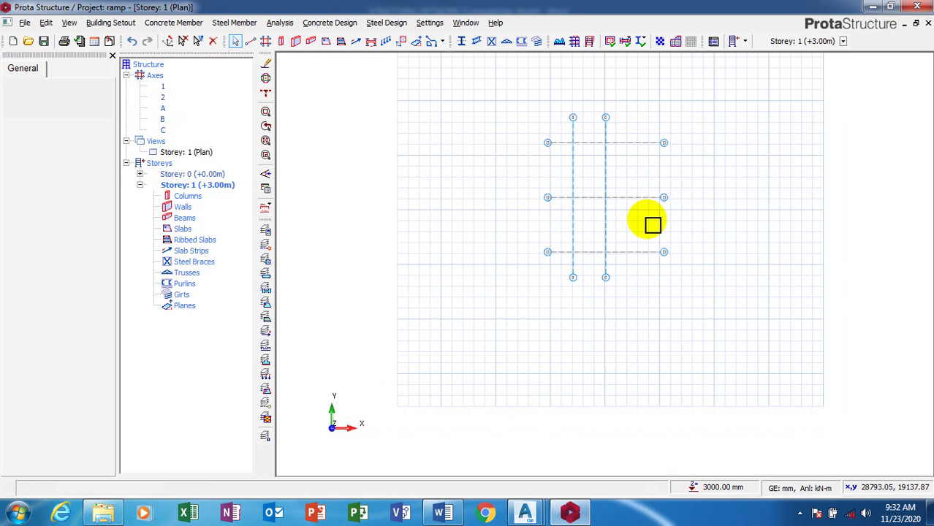
pyautogui.scroll(2, 526, 152)
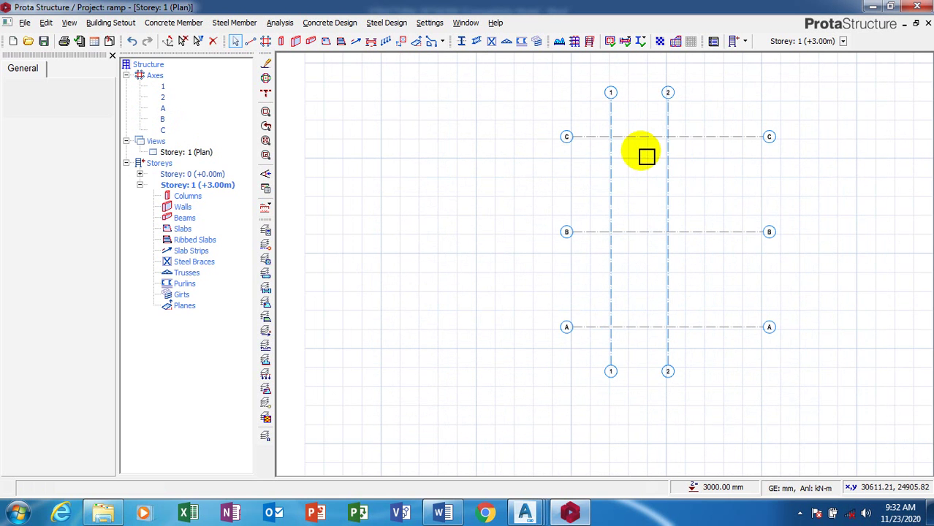
pyautogui.click(692, 137)
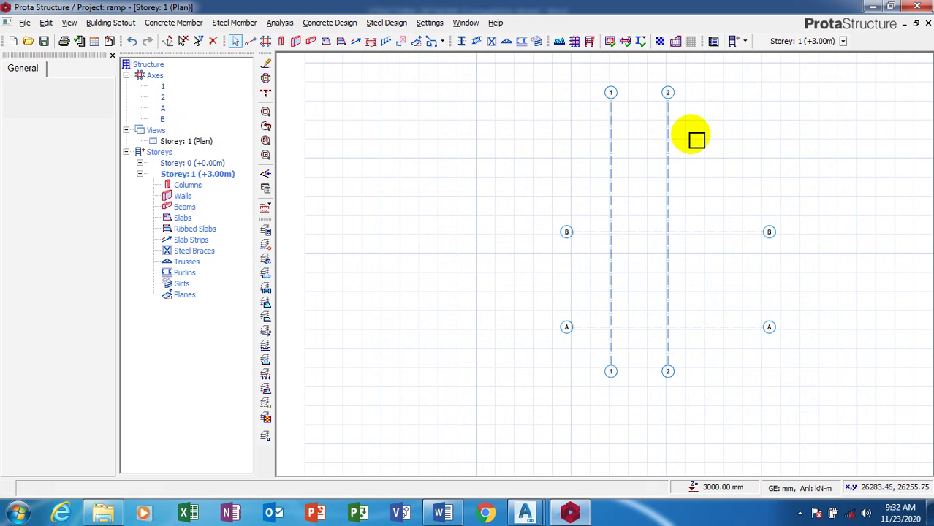
pyautogui.scroll(2, 686, 336)
pyautogui.scroll(2, 732, 313)
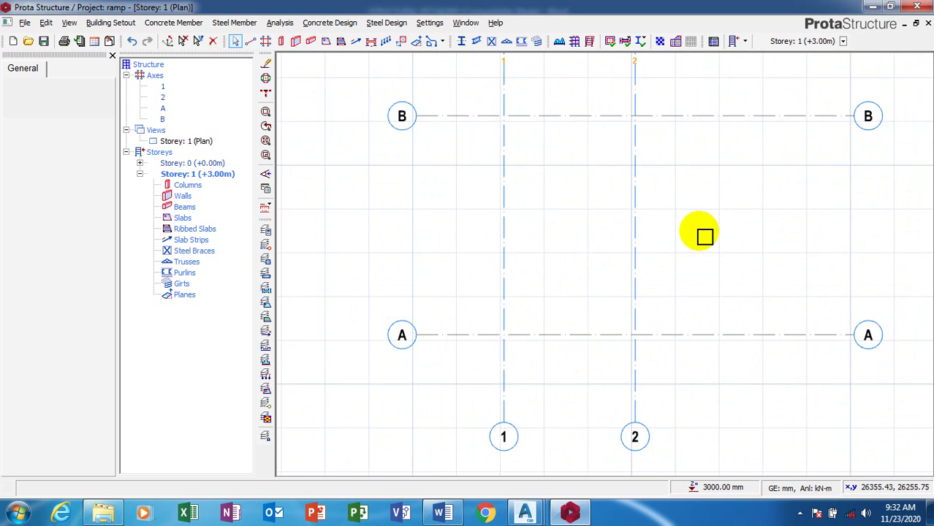
# - Set up a new column section with b1 and b2 both 230 mm
pyautogui.click(283, 42)
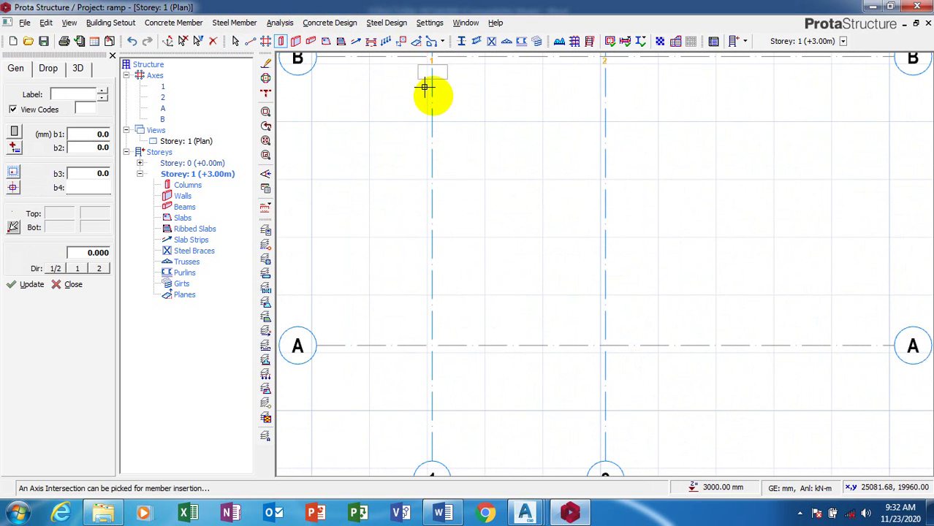
pyautogui.doubleClick(76, 133)
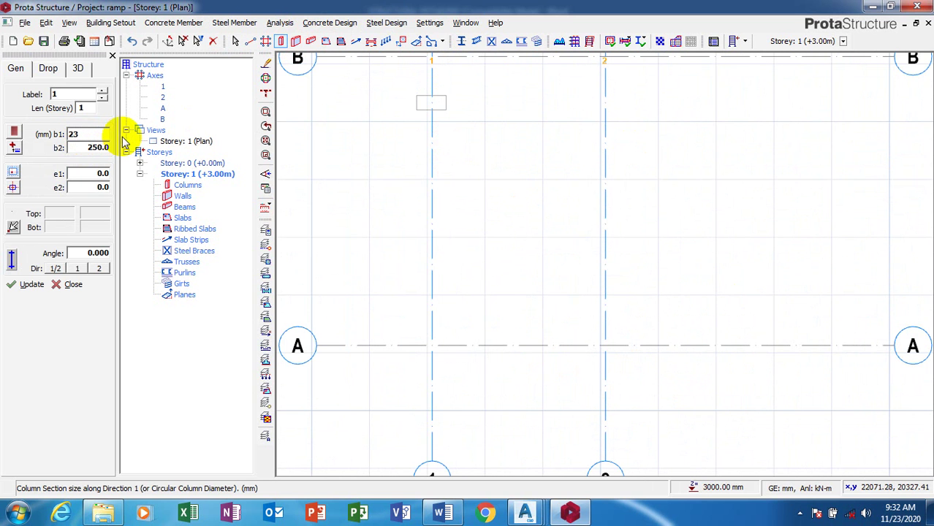
pyautogui.doubleClick(80, 147)
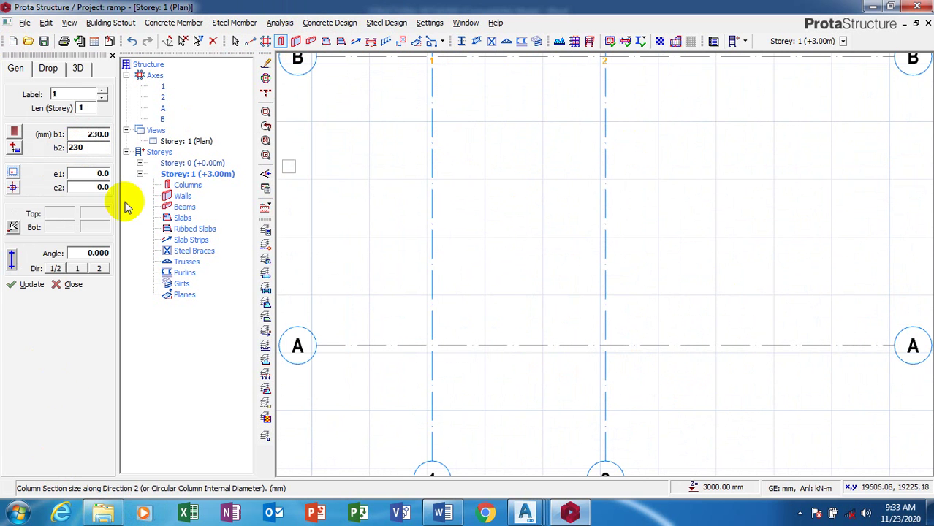
pyautogui.click(16, 187)
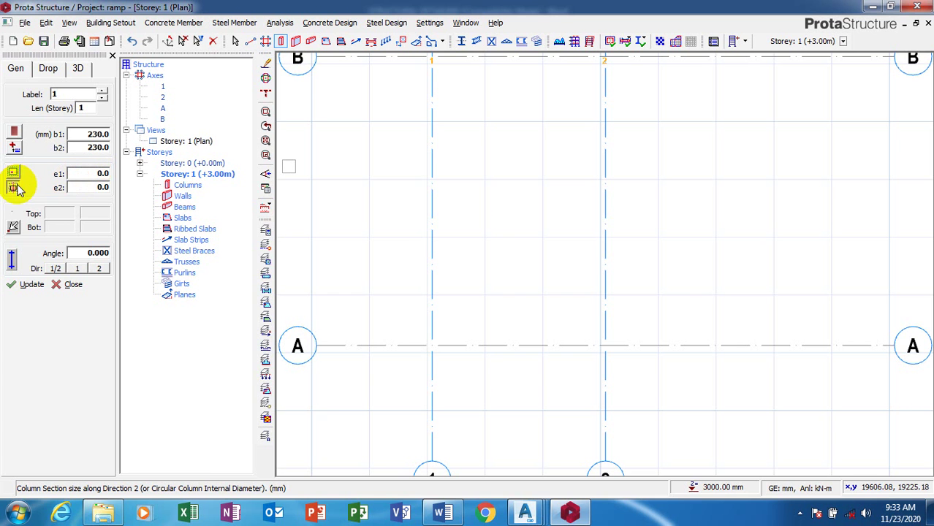
pyautogui.click(51, 216)
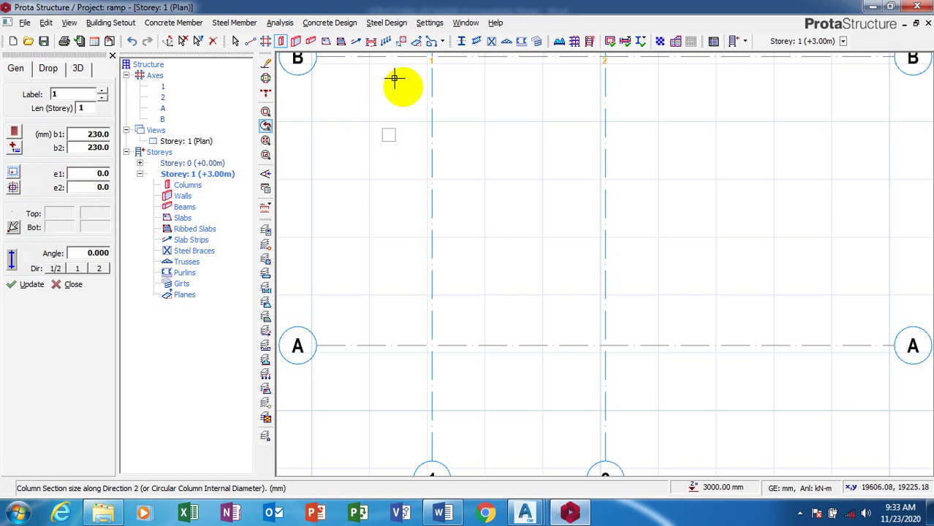
# - Place columns at the four axis intersections B-1, B-2, A-1 and A-2
pyautogui.click(431, 56)
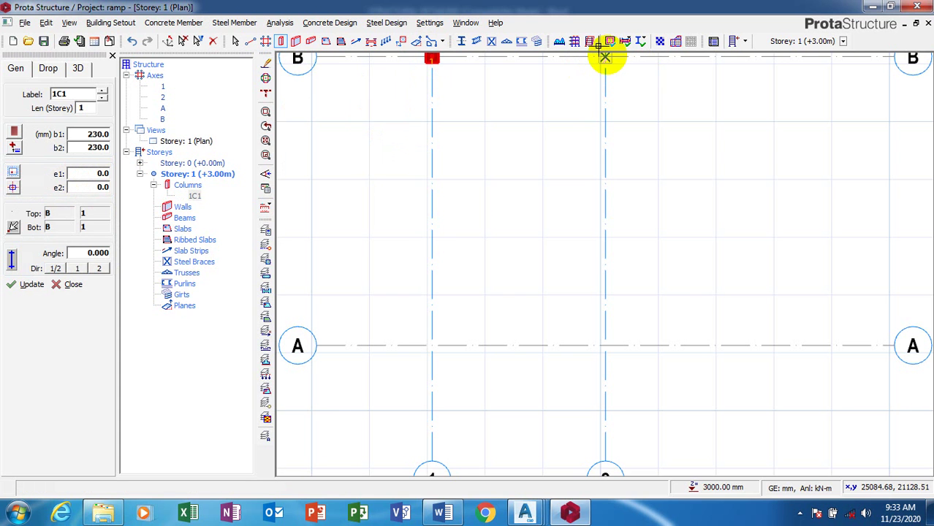
pyautogui.click(604, 55)
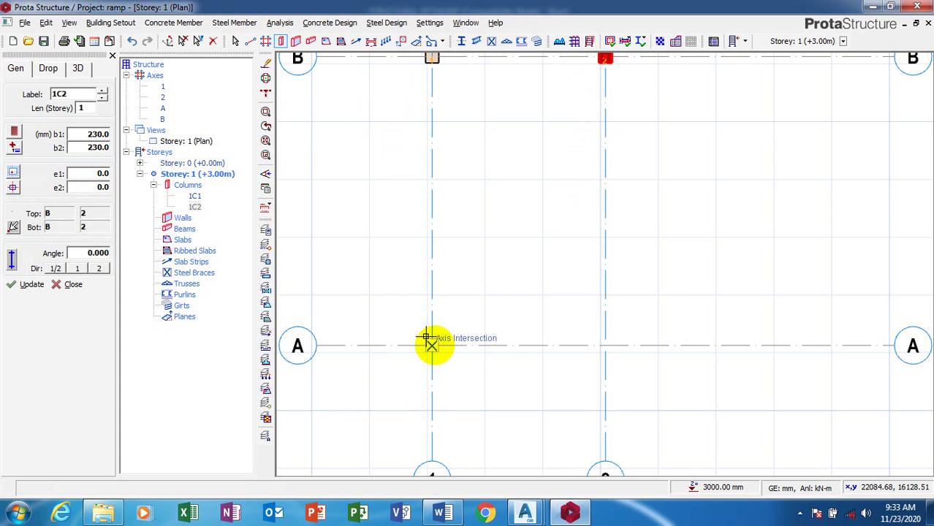
pyautogui.click(471, 330)
pyautogui.click(604, 344)
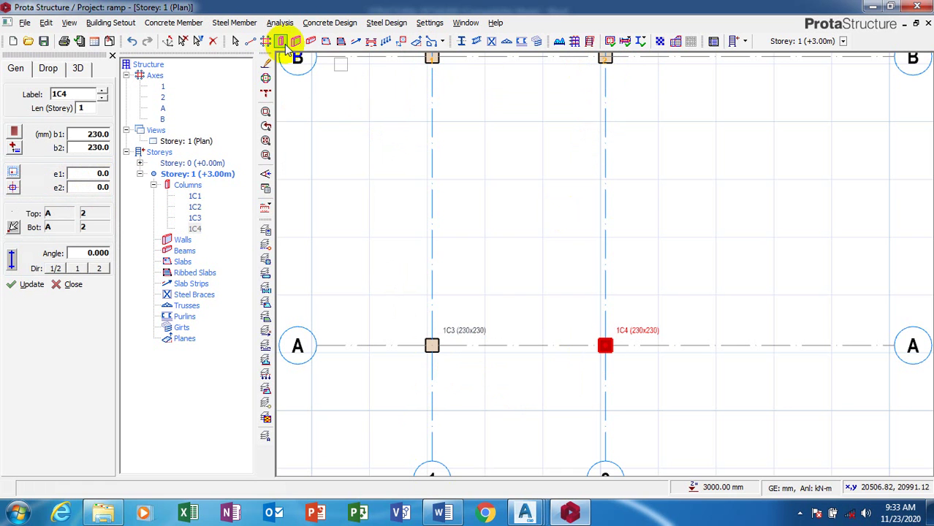
# - Set up a new beam section 230 mm wide with a bottom height of 450 mm
pyautogui.click(310, 41)
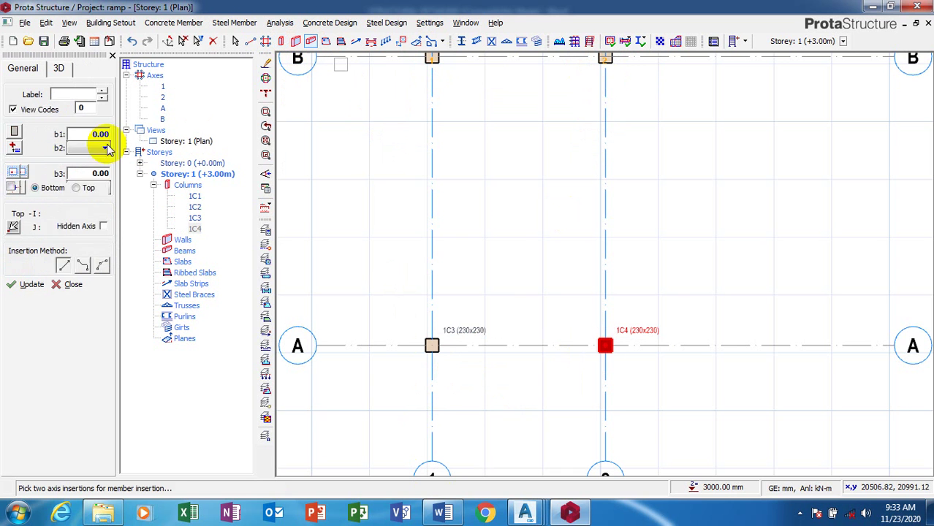
pyautogui.moveTo(82, 134); pyautogui.dragTo(122, 136)
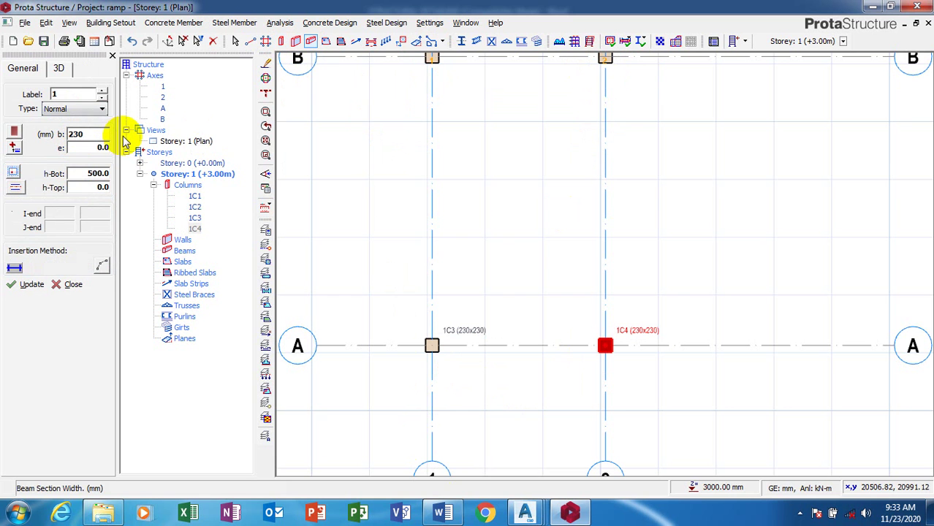
pyautogui.moveTo(73, 148); pyautogui.dragTo(104, 148)
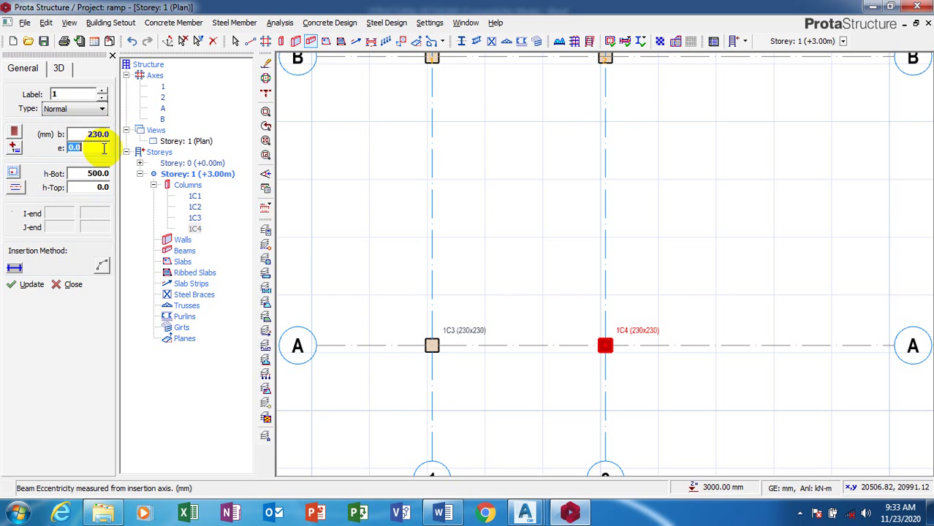
pyautogui.click(15, 187)
pyautogui.click(64, 199)
pyautogui.moveTo(79, 174); pyautogui.dragTo(104, 174)
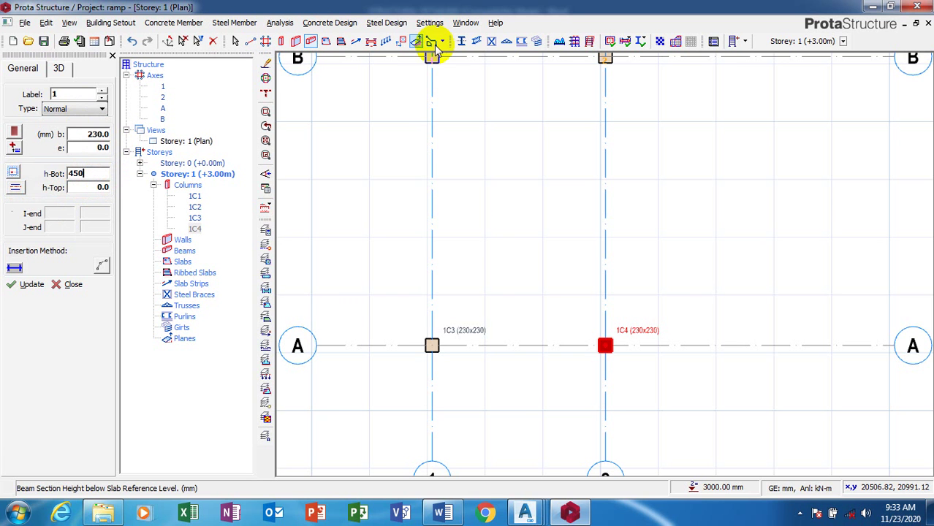
# - Insert four beams connecting the columns along axes B, 2, A and 1 to close the rectangular bay
pyautogui.click(431, 56)
pyautogui.click(605, 56)
pyautogui.click(605, 344)
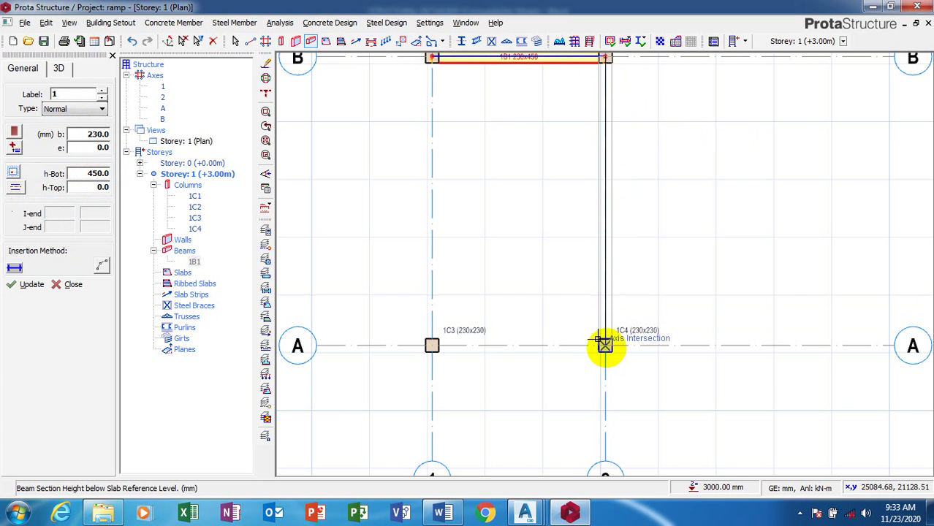
pyautogui.click(431, 344)
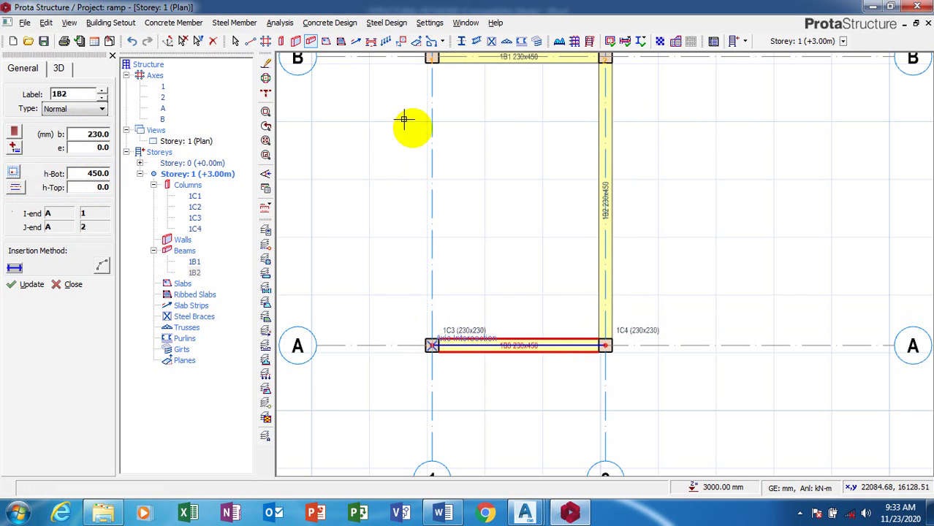
pyautogui.click(432, 56)
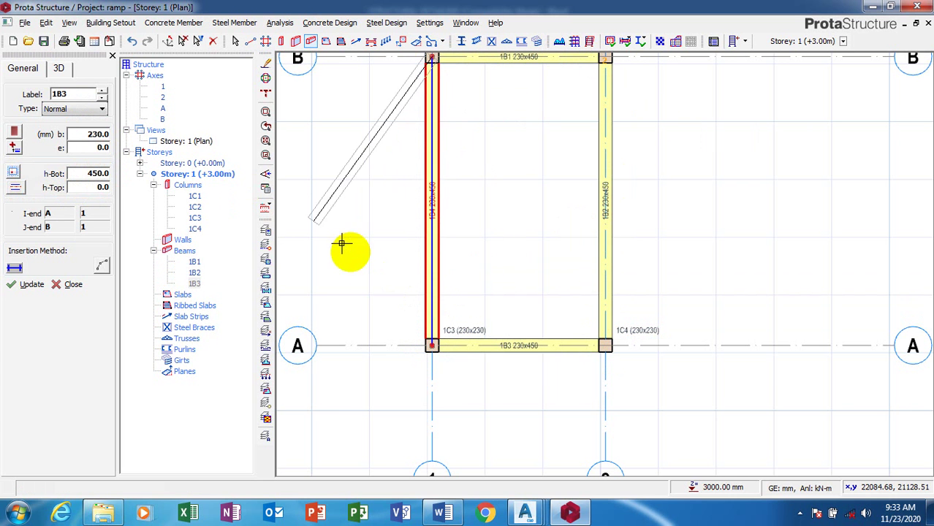
pyautogui.press('Escape')
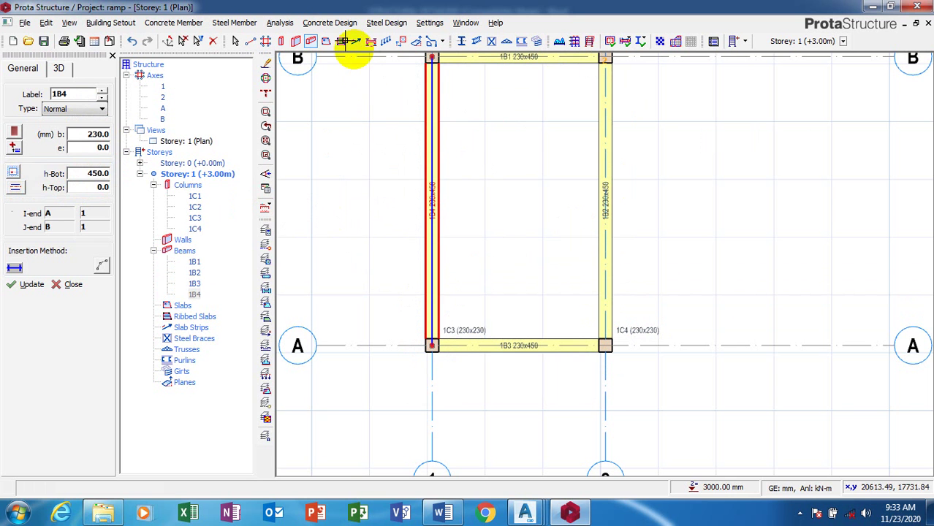
# - Set up a slab 200 mm thick with a 2 kN/m2 dead load and the 2.500 Parking for Cars and Light Vans imposed load
pyautogui.click(329, 44)
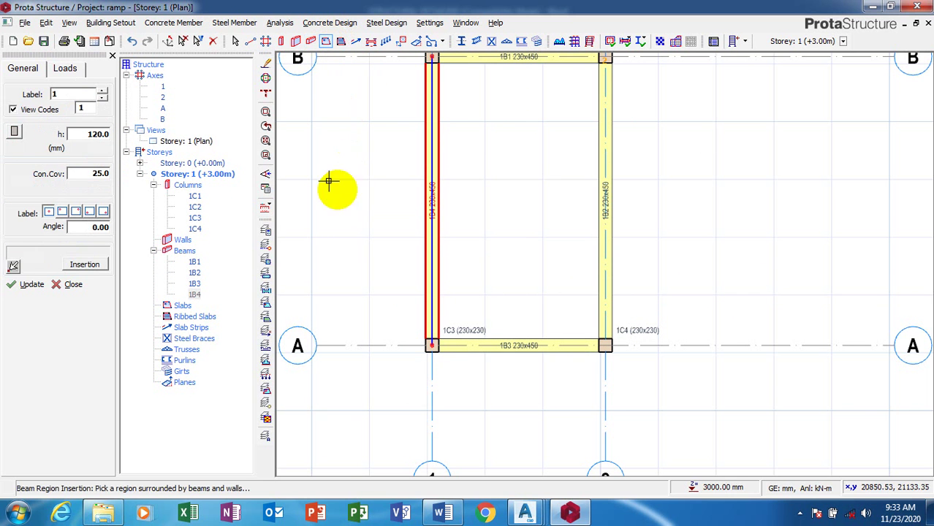
pyautogui.click(95, 135)
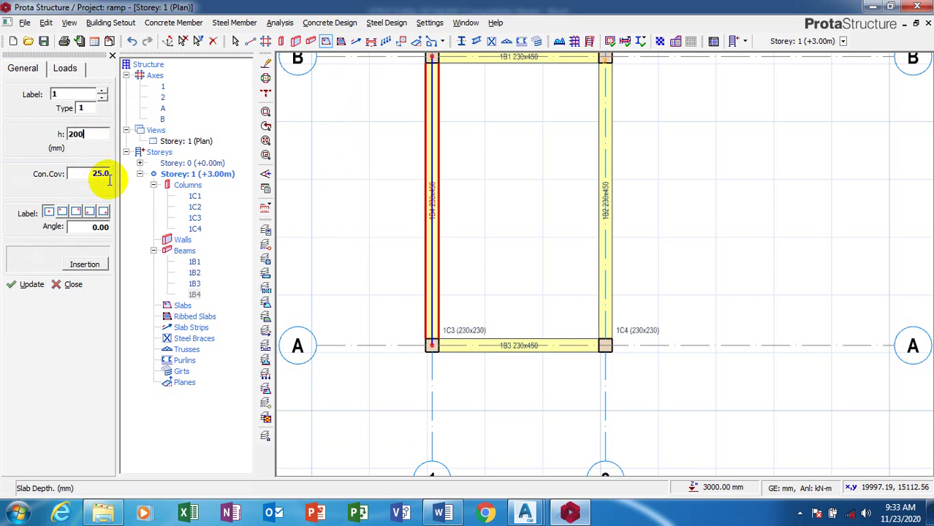
pyautogui.click(65, 72)
pyautogui.click(101, 149)
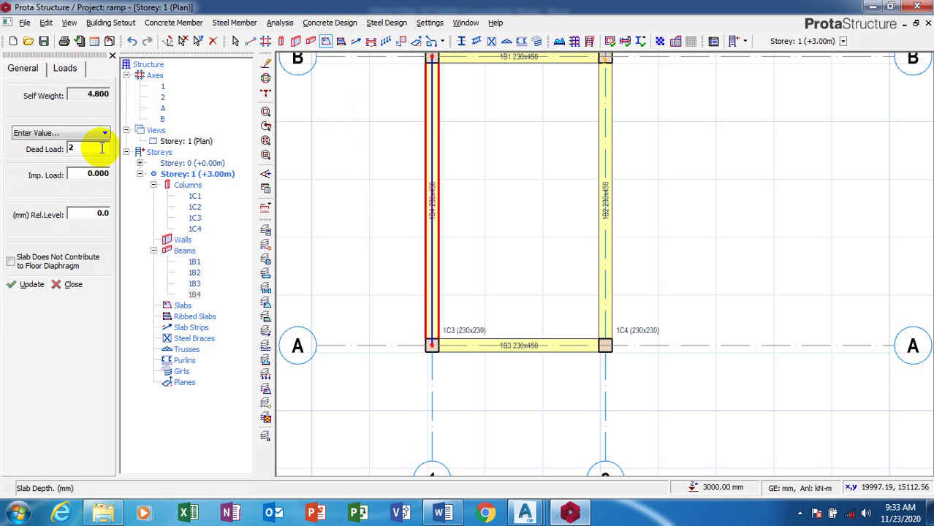
pyautogui.write('2')
pyautogui.click(100, 176)
pyautogui.click(101, 177)
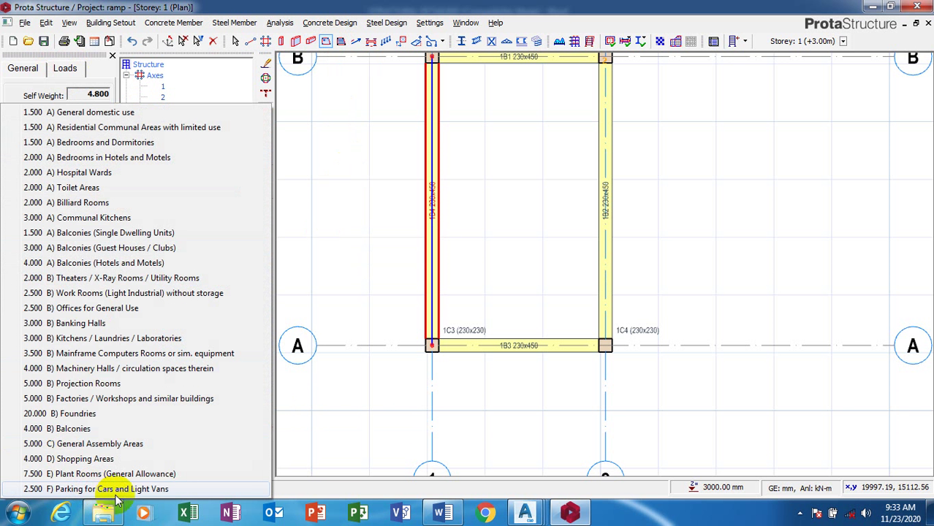
pyautogui.click(153, 495)
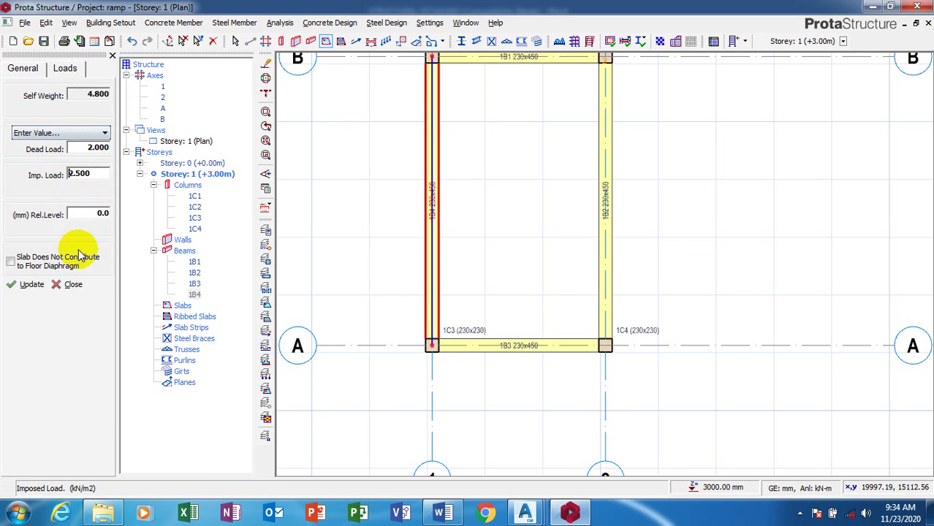
# - Insert the slab in the bay enclosed by the four beams and end slab insertion
pyautogui.click(521, 151)
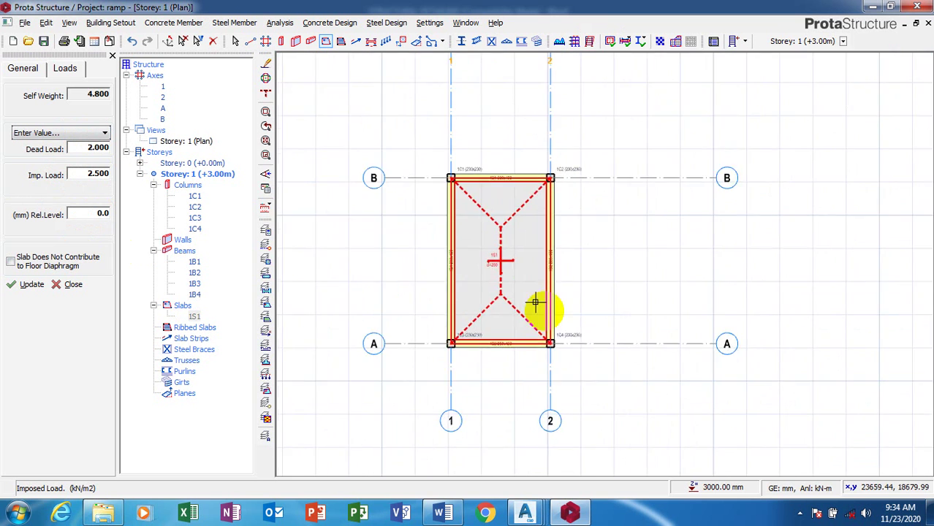
pyautogui.scroll(2, 554, 295)
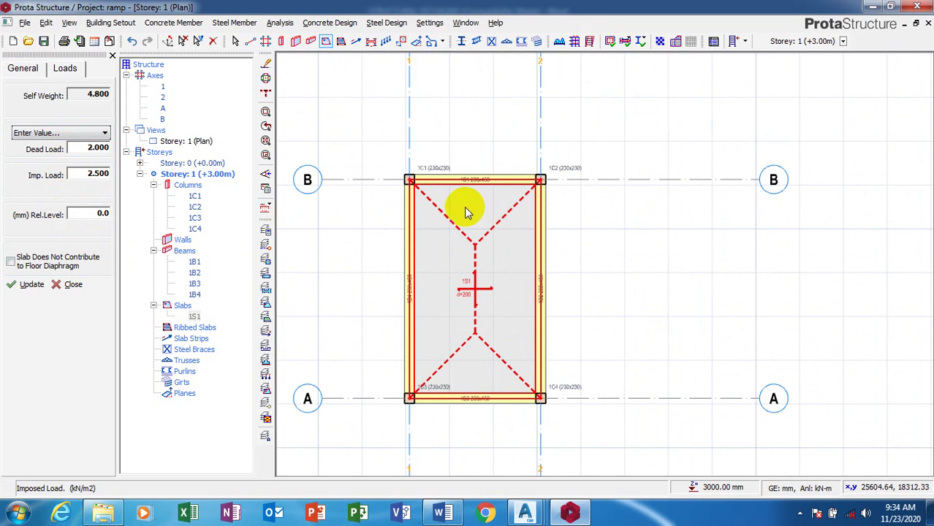
pyautogui.press('Escape')
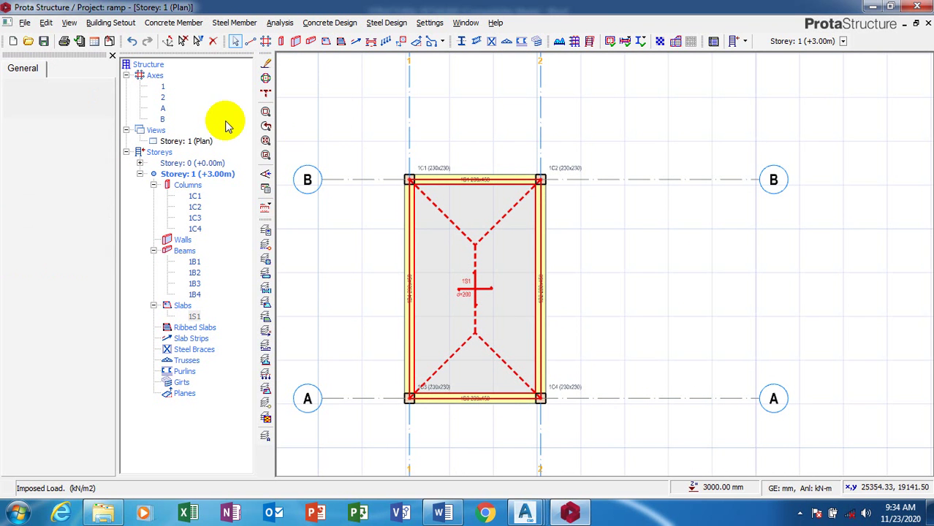
# - Show Storey 1 in 3D and inspect the properties of the beam along axis A
pyautogui.click(177, 141)
pyautogui.rightClick(181, 140)
pyautogui.click(205, 159)
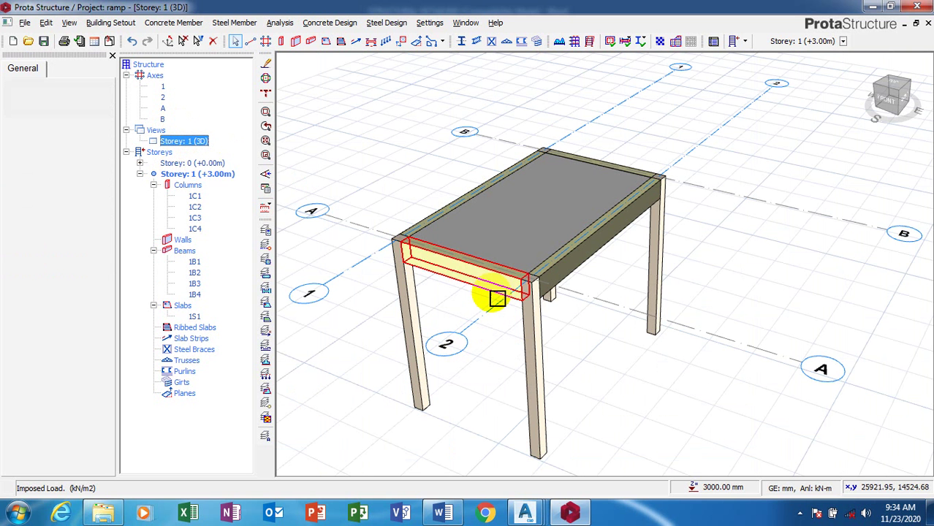
pyautogui.moveTo(463, 288)
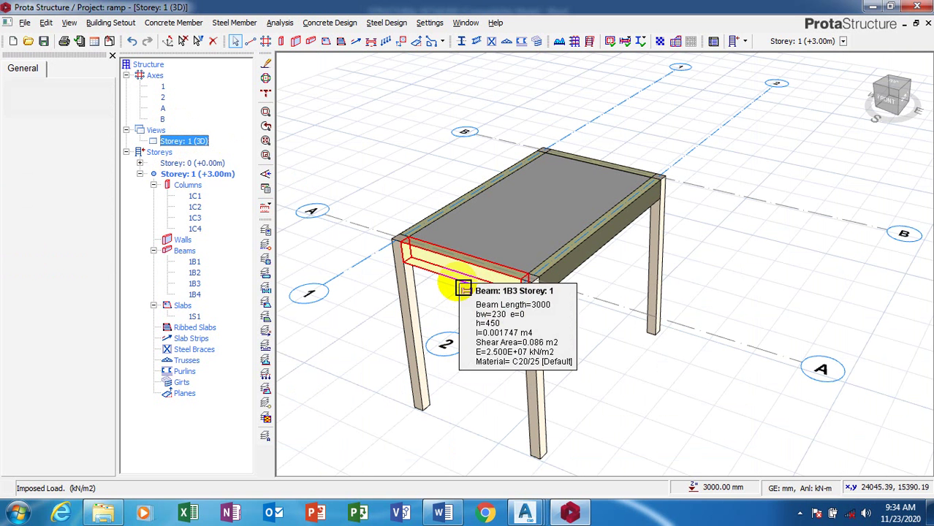
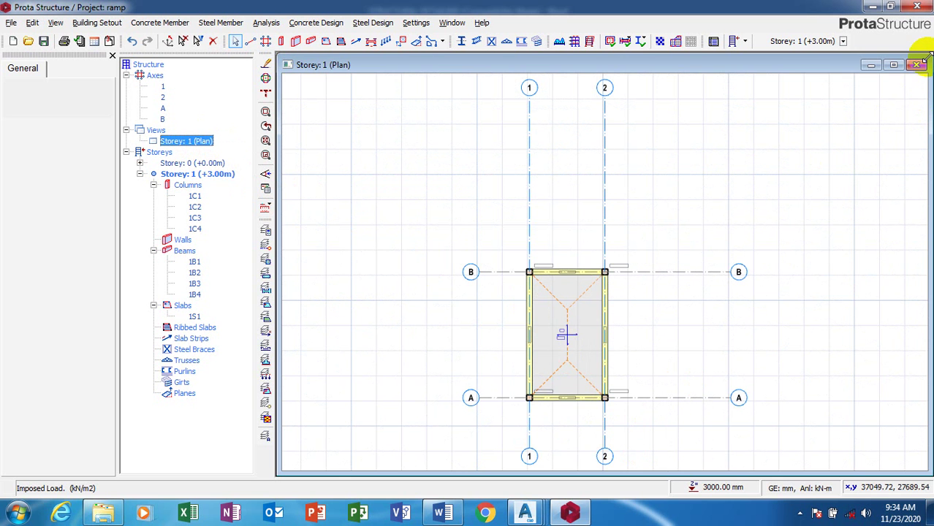
# - Switch the Storey 1 plan window to a 3D view and tile it vertically
pyautogui.moveTo(925, 59); pyautogui.dragTo(698, 143)
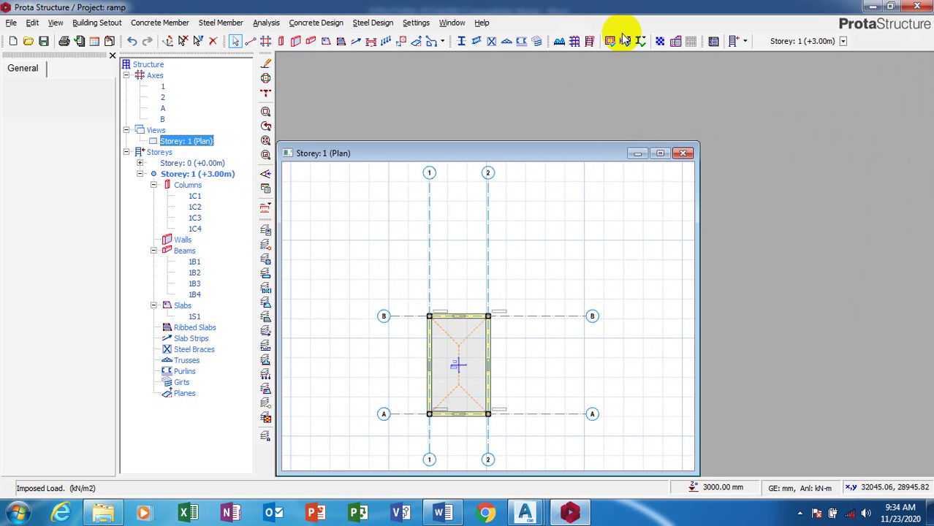
pyautogui.rightClick(167, 141)
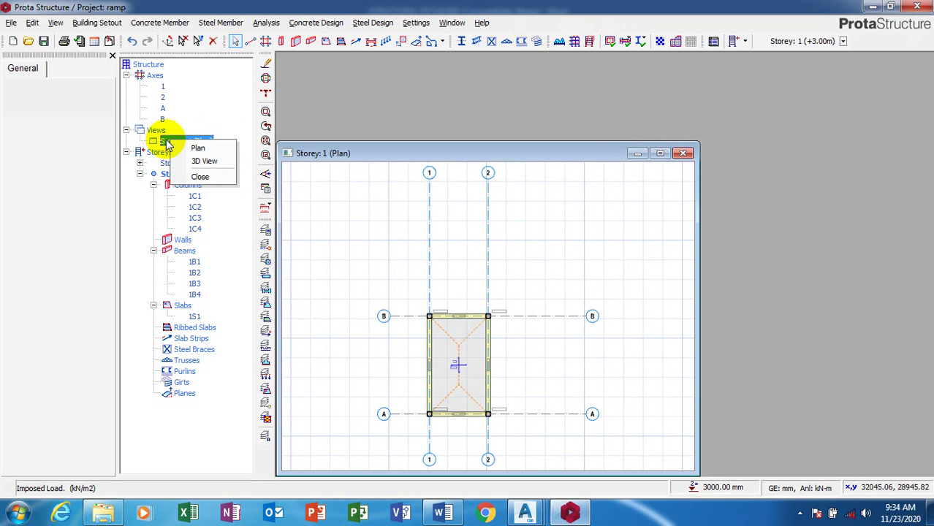
pyautogui.click(188, 161)
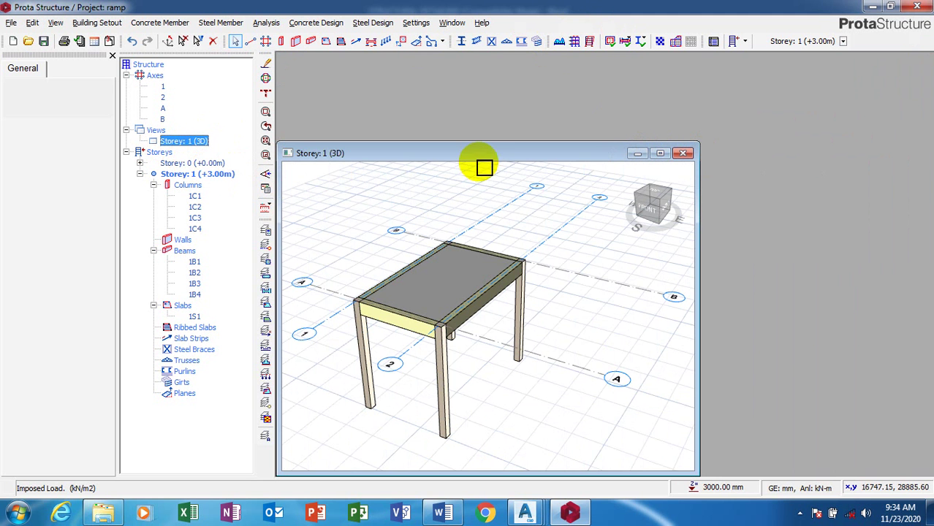
pyautogui.moveTo(487, 156); pyautogui.dragTo(587, 109)
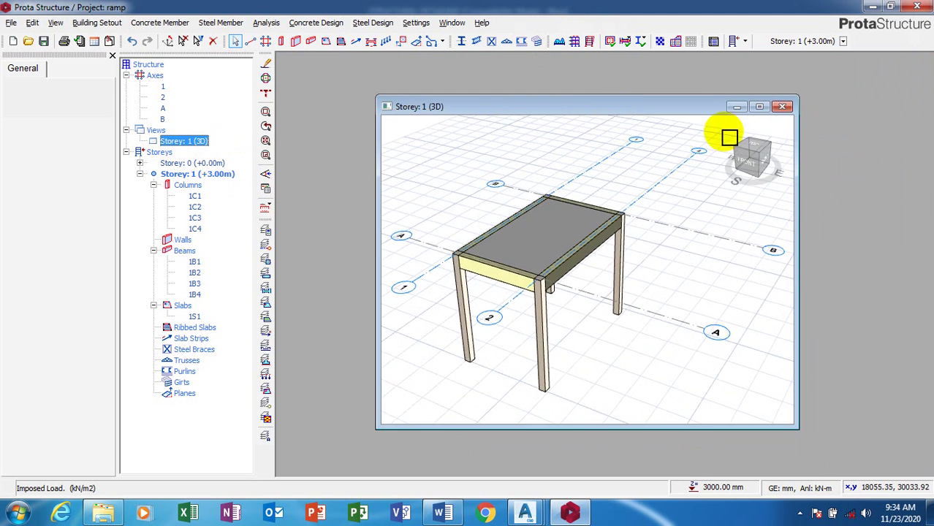
pyautogui.click(760, 108)
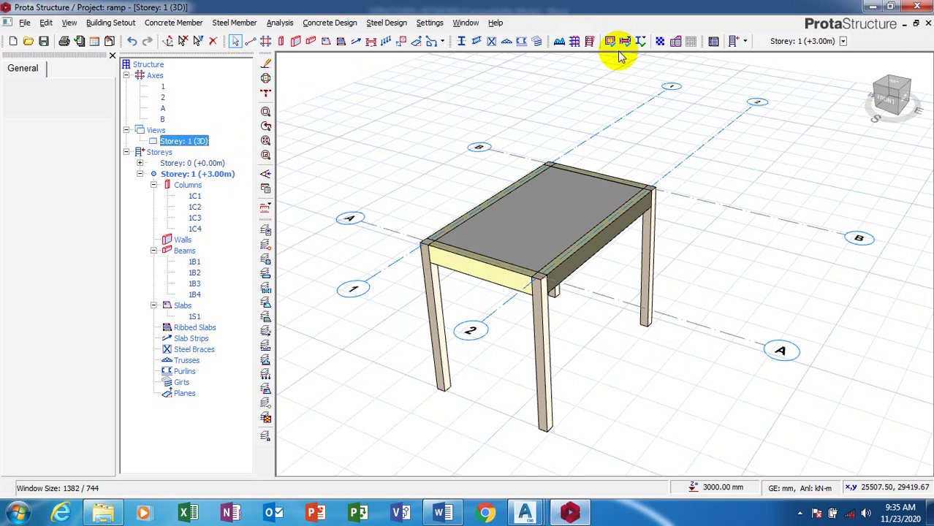
pyautogui.click(461, 24)
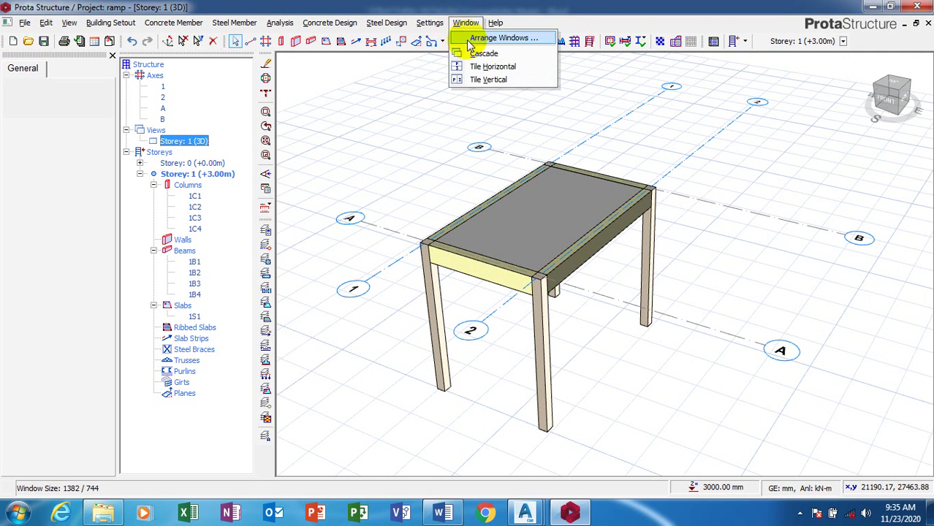
pyautogui.click(488, 80)
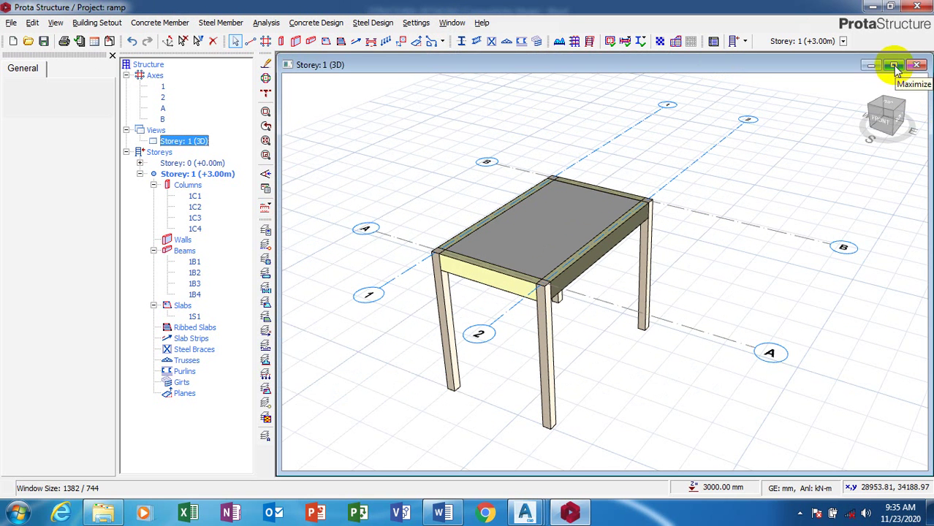
# - Add a separate plan view of Storey 1 in addition to the 3D view
pyautogui.click(170, 174)
pyautogui.rightClick(168, 174)
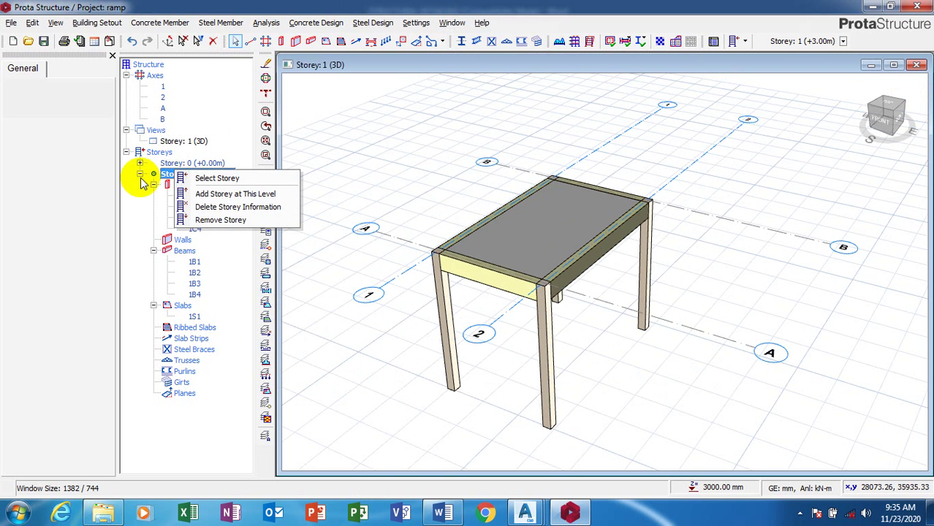
pyautogui.click(146, 173)
pyautogui.click(167, 141)
pyautogui.rightClick(169, 142)
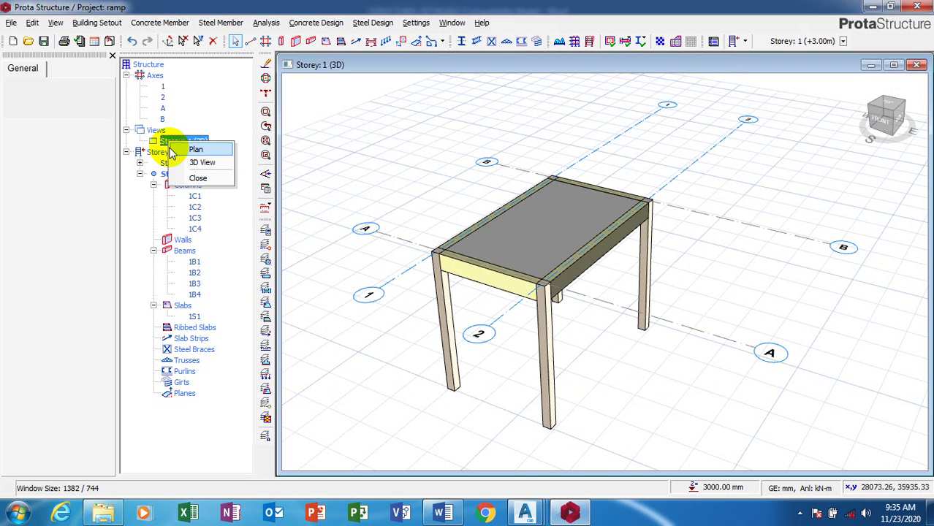
pyautogui.click(155, 130)
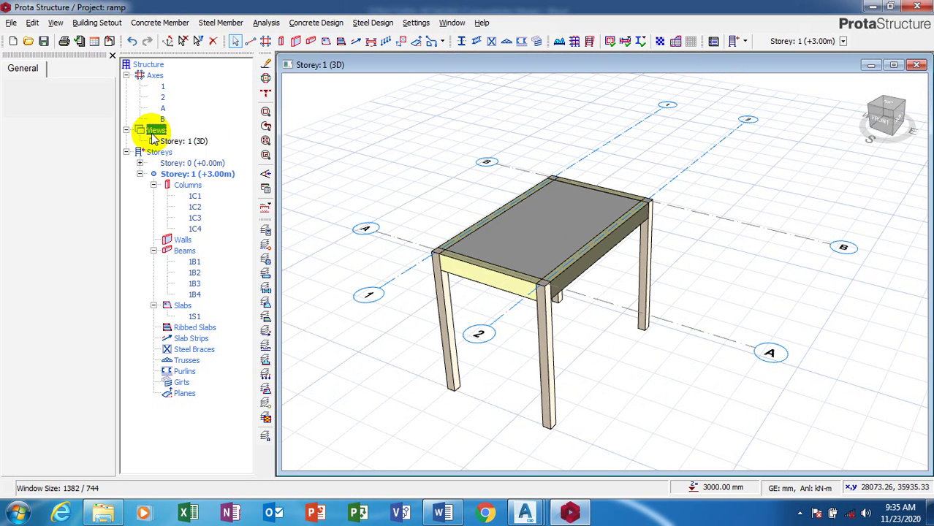
pyautogui.rightClick(156, 132)
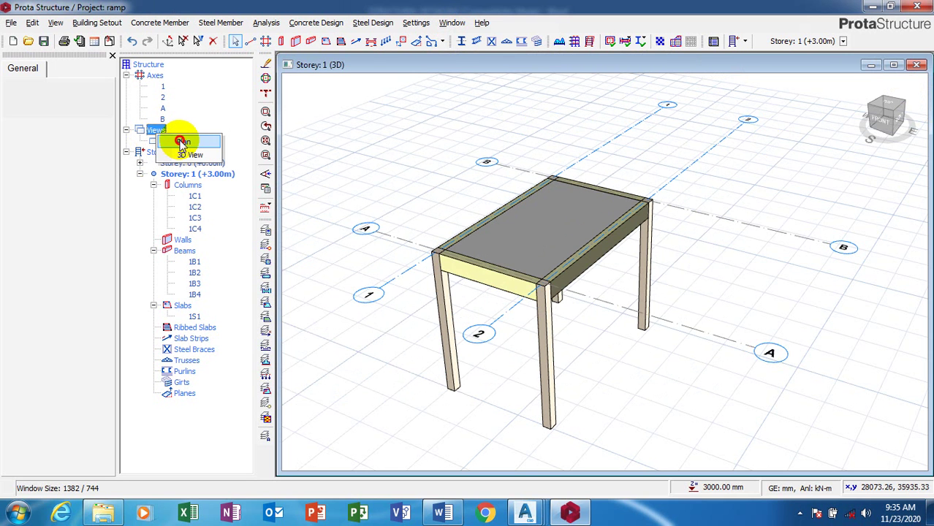
pyautogui.click(181, 142)
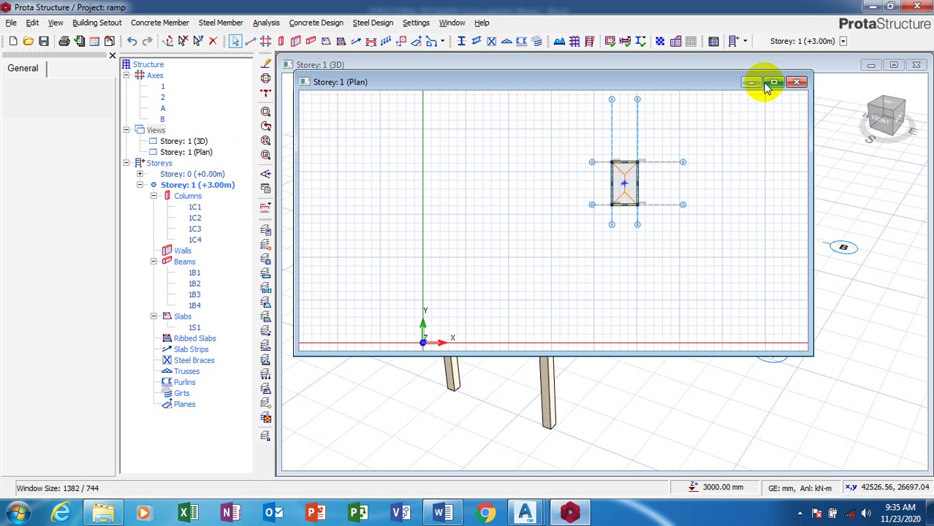
# - Maximize the 3D view and switch between the Storey 1 plan and 3D views
pyautogui.click(892, 65)
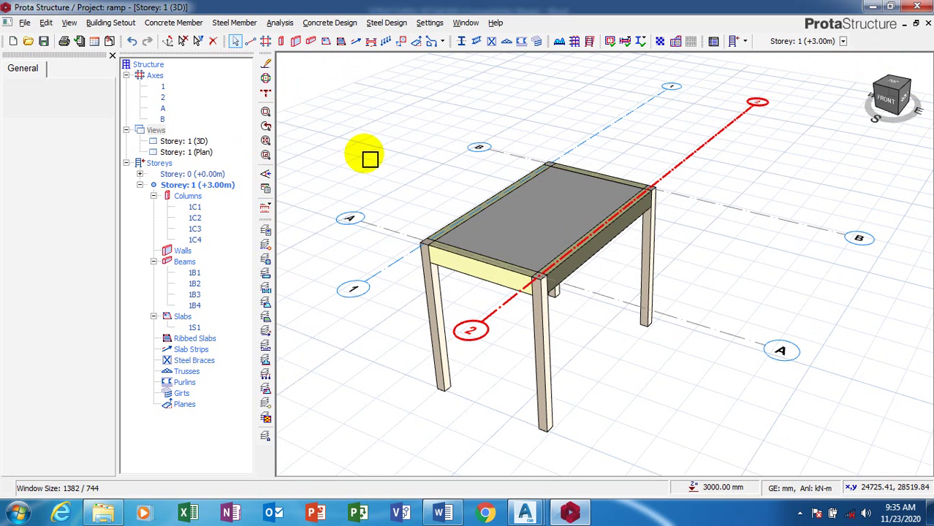
pyautogui.doubleClick(179, 152)
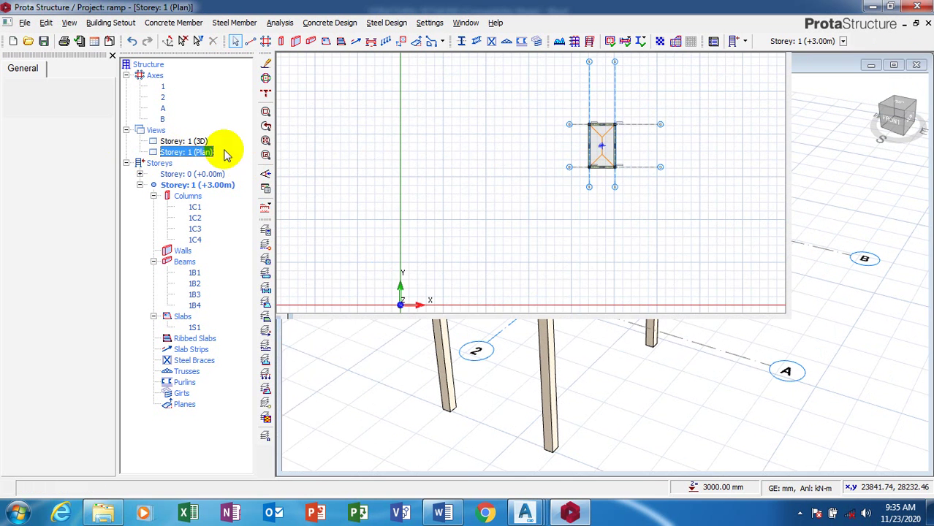
pyautogui.doubleClick(183, 141)
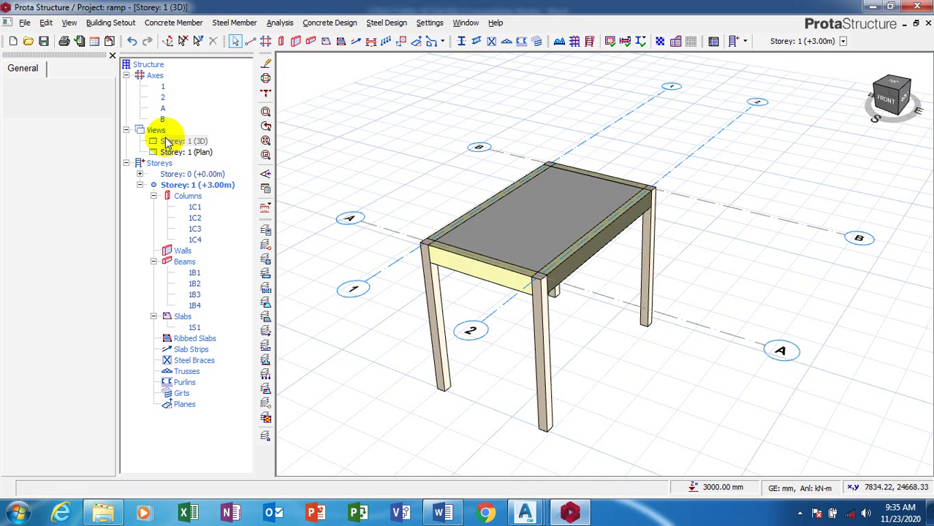
# - Add another Storey 1 plan view and tile all open views vertically
pyautogui.click(156, 131)
pyautogui.rightClick(160, 133)
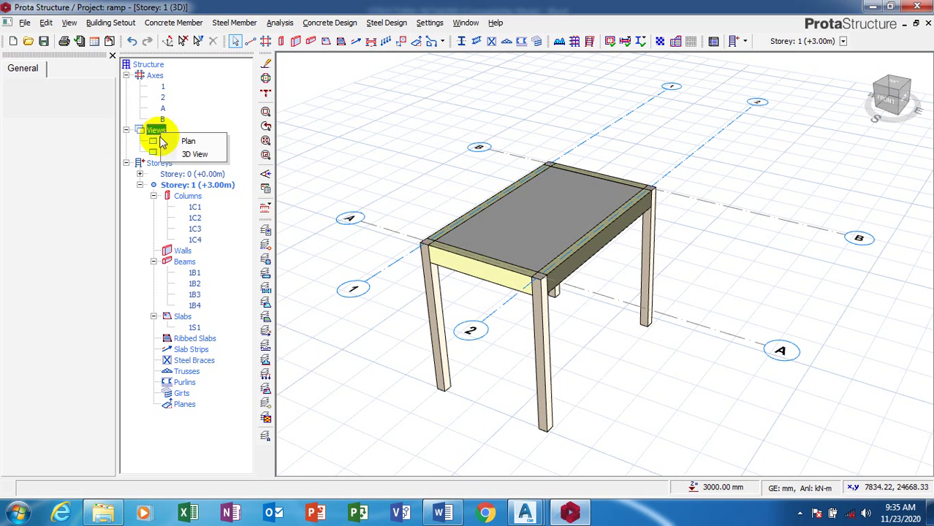
pyautogui.click(186, 140)
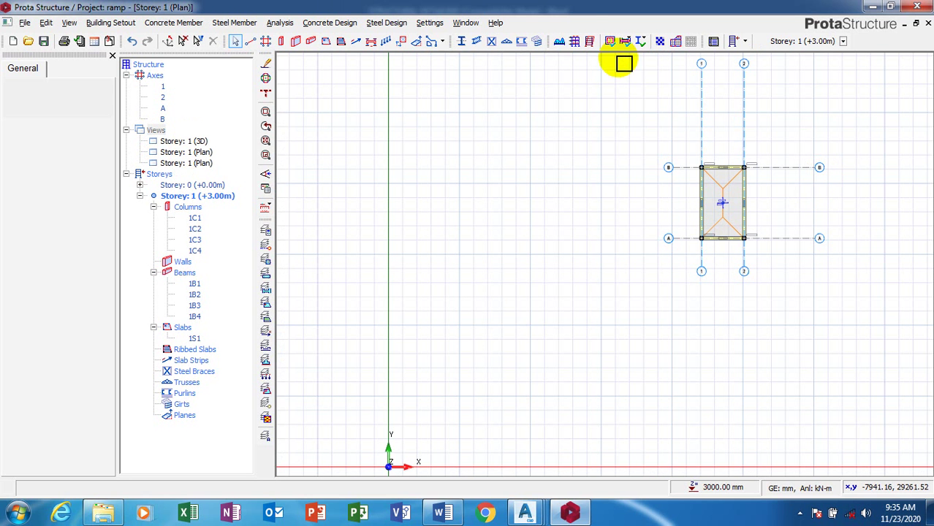
pyautogui.click(465, 22)
pyautogui.click(490, 79)
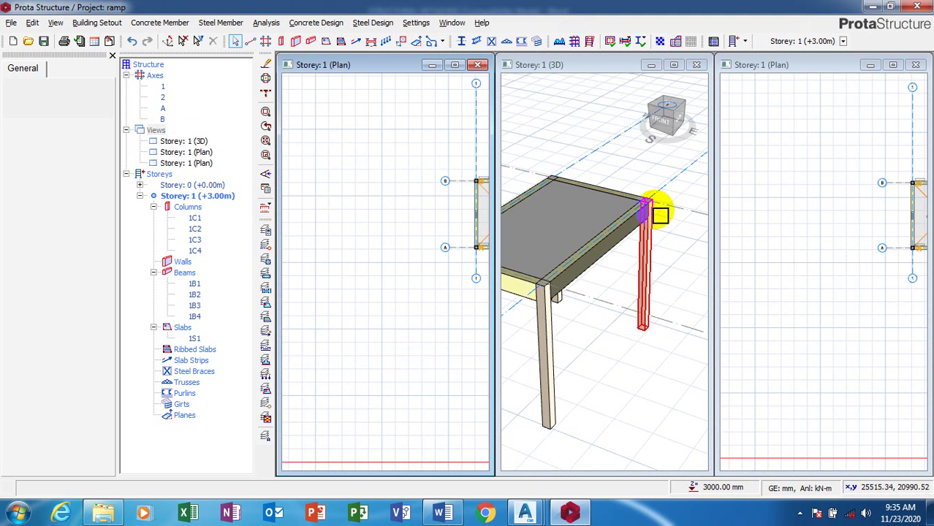
# - Close the duplicate Storey 1 plan window and widen the 3D and remaining plan windows to sit side by side
pyautogui.click(635, 211)
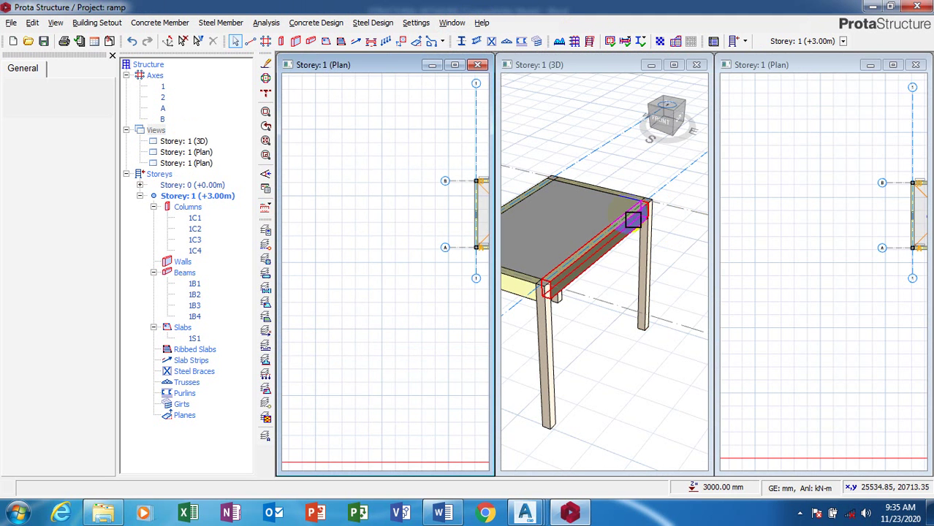
pyautogui.click(477, 64)
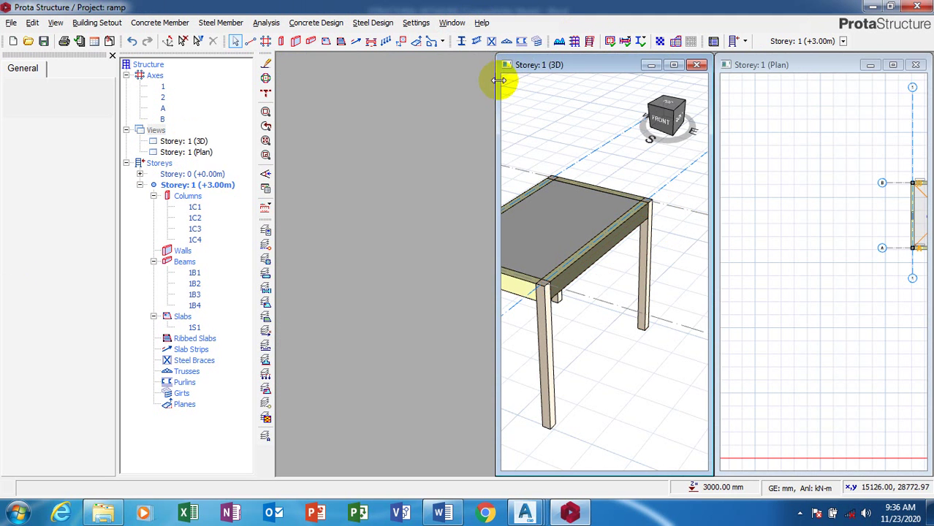
pyautogui.moveTo(499, 75); pyautogui.dragTo(292, 66)
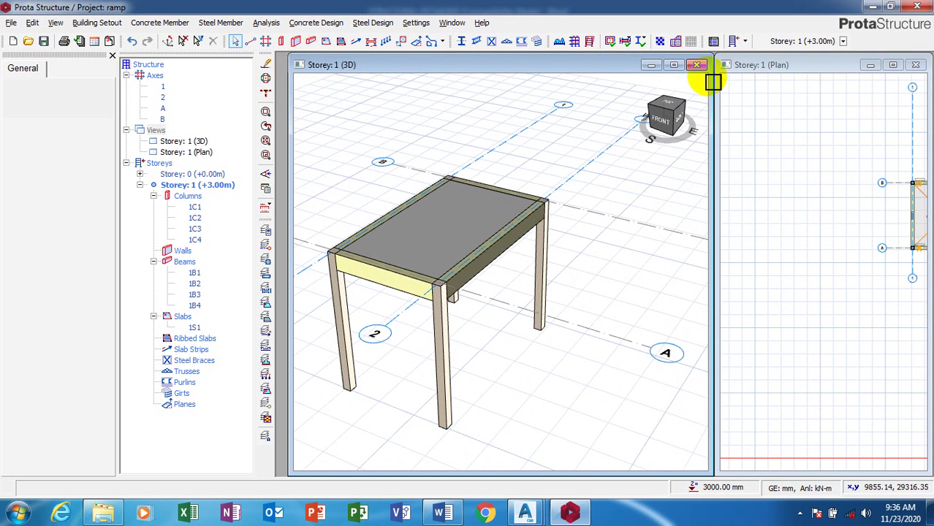
pyautogui.moveTo(711, 82); pyautogui.dragTo(668, 89)
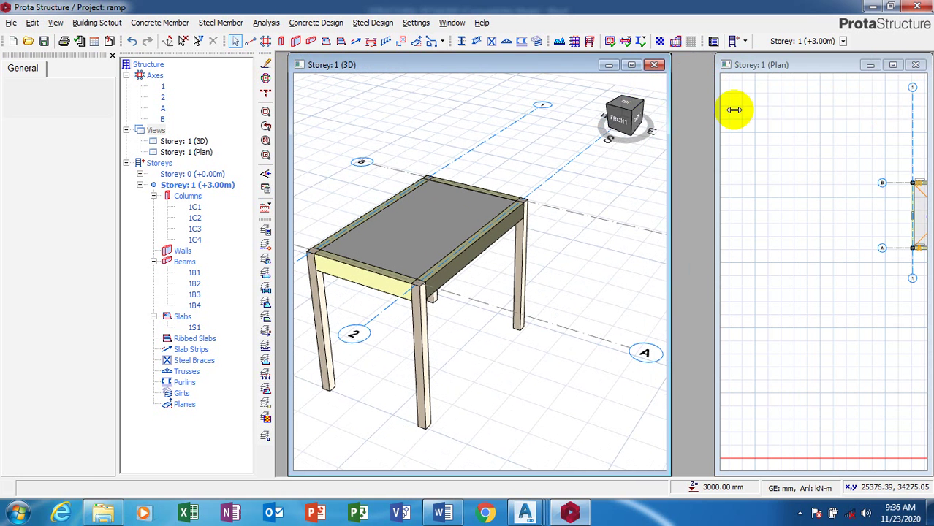
pyautogui.moveTo(719, 104); pyautogui.dragTo(662, 103)
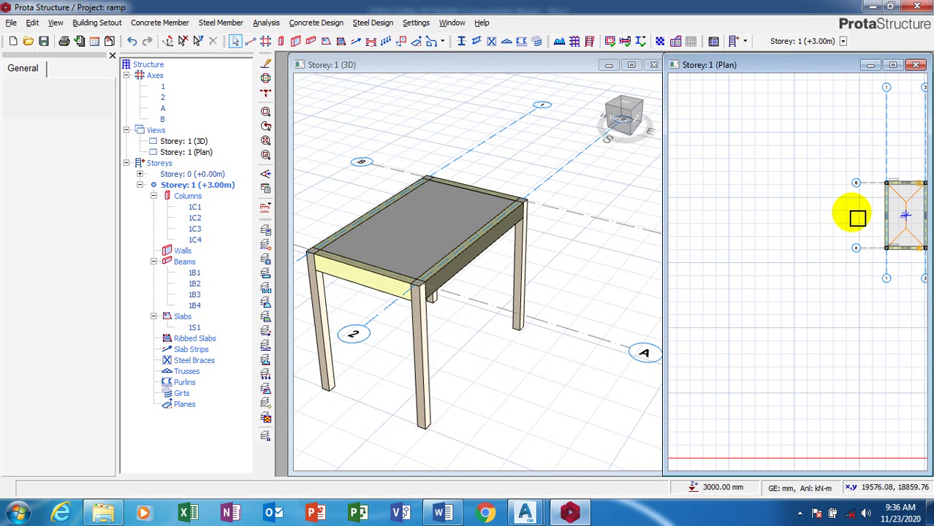
pyautogui.scroll(-3, 767, 234)
pyautogui.scroll(4, 811, 202)
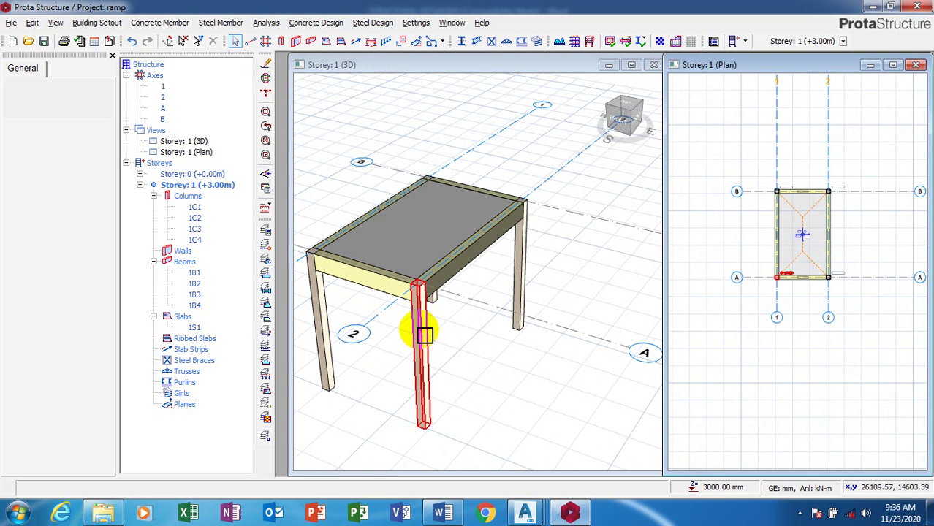
# - Set the top level offset (dZ-Top) of the two columns on axis A, 1C3 and 1C4, to -2500 mm
pyautogui.click(426, 334)
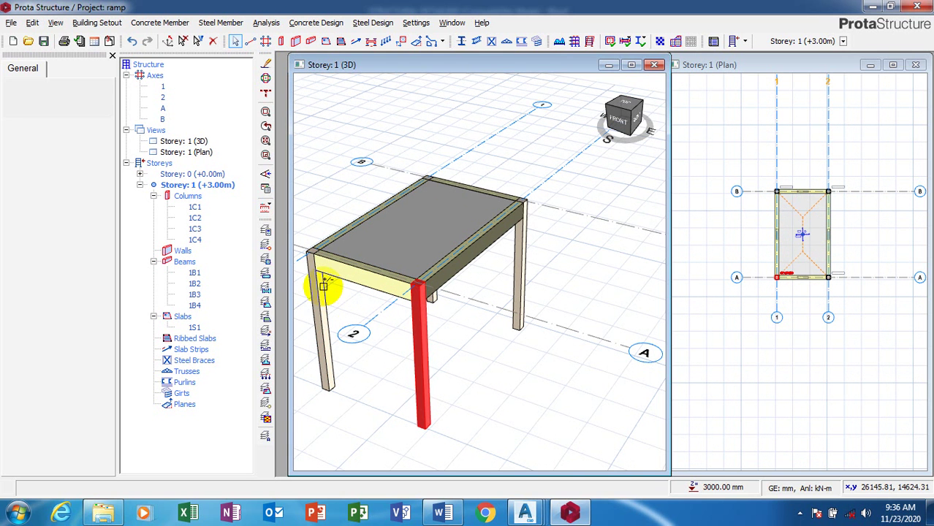
pyautogui.click(325, 321)
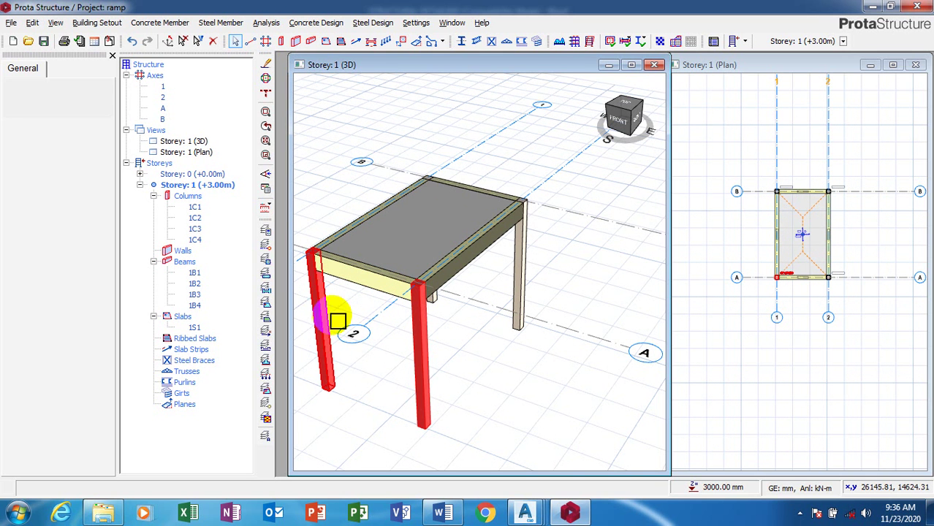
pyautogui.rightClick(356, 306)
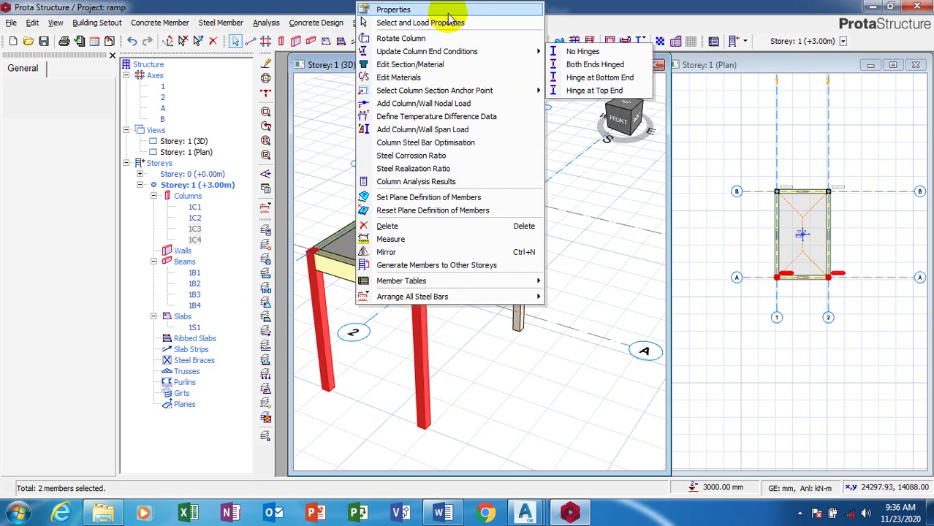
pyautogui.click(450, 14)
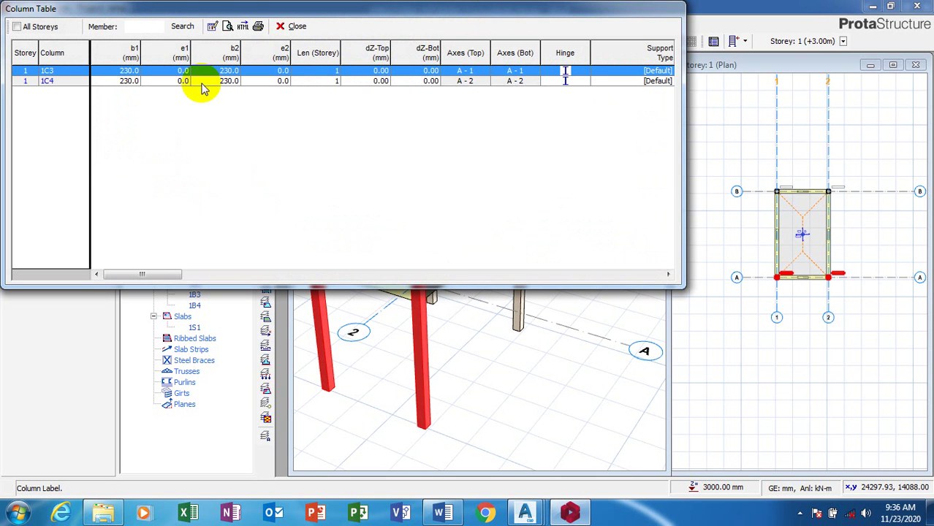
pyautogui.click(377, 72)
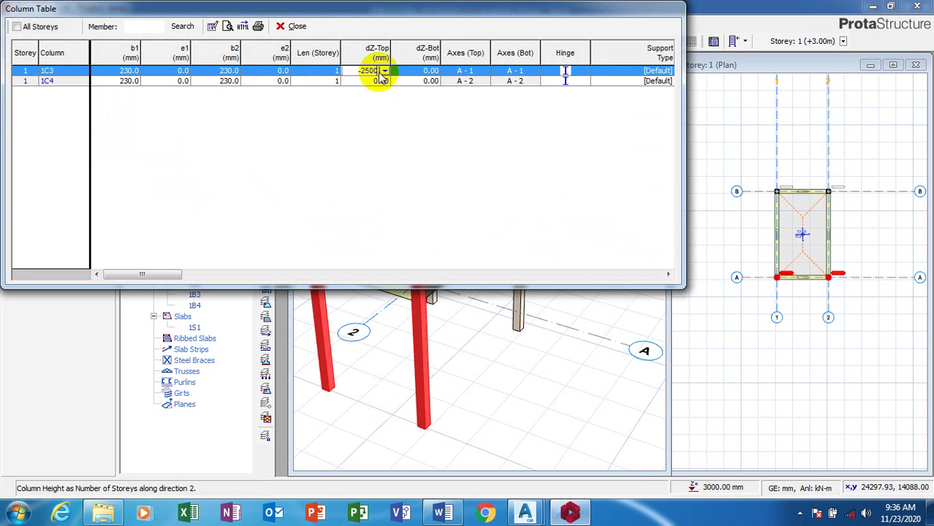
pyautogui.click(372, 82)
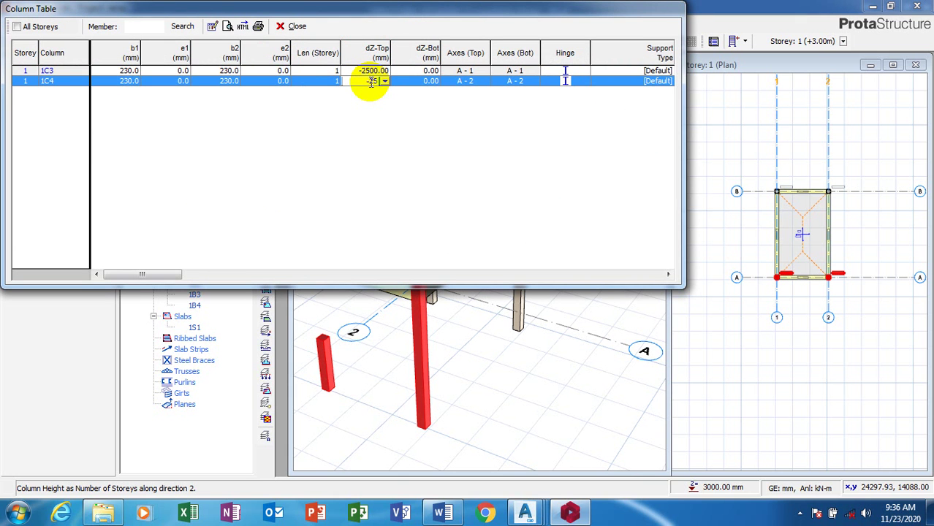
pyautogui.click(431, 71)
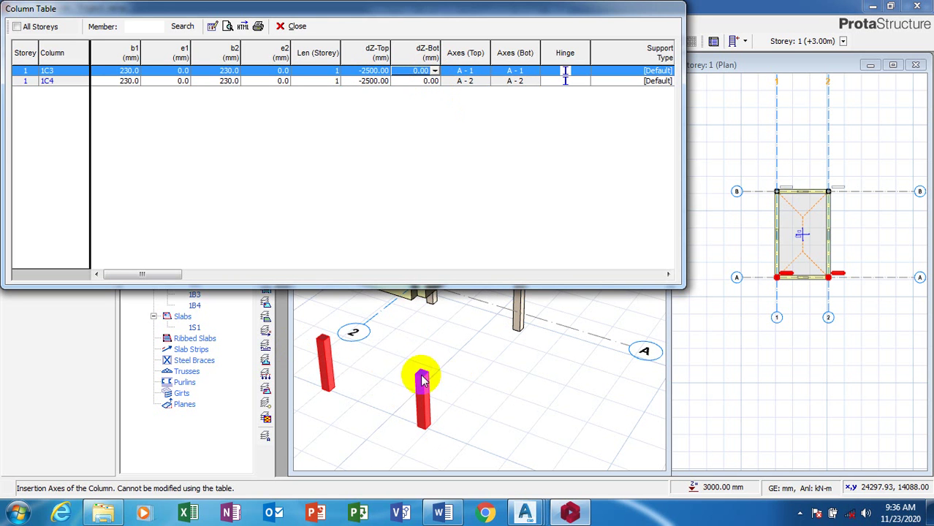
pyautogui.click(293, 25)
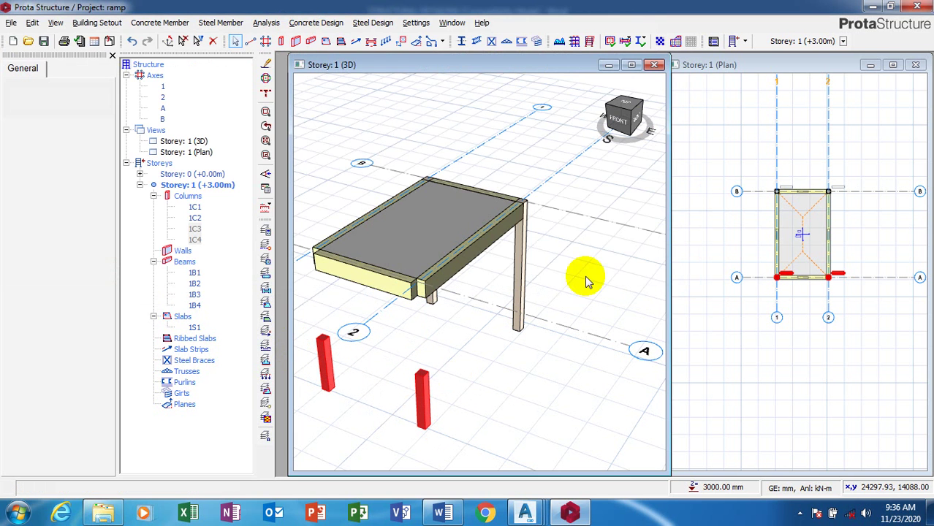
# - Lower beam 1B3 on axis A onto the shortened columns by setting its I-end and J-end level offsets to -2500 mm
pyautogui.click(393, 287)
pyautogui.rightClick(357, 191)
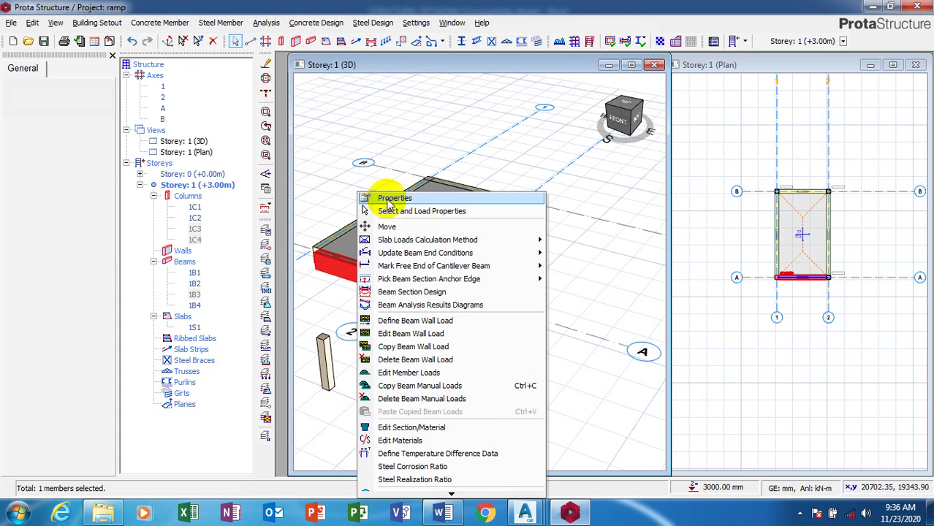
pyautogui.click(394, 199)
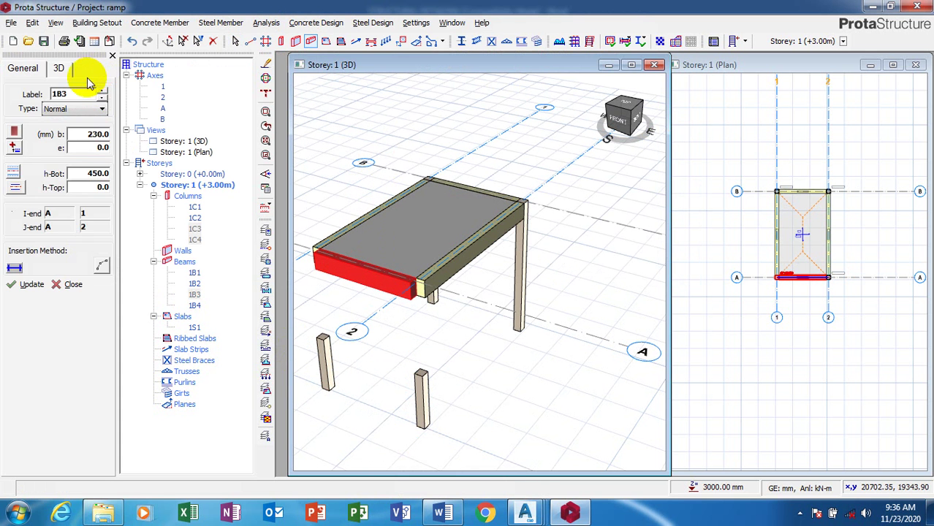
pyautogui.click(59, 69)
pyautogui.doubleClick(77, 174)
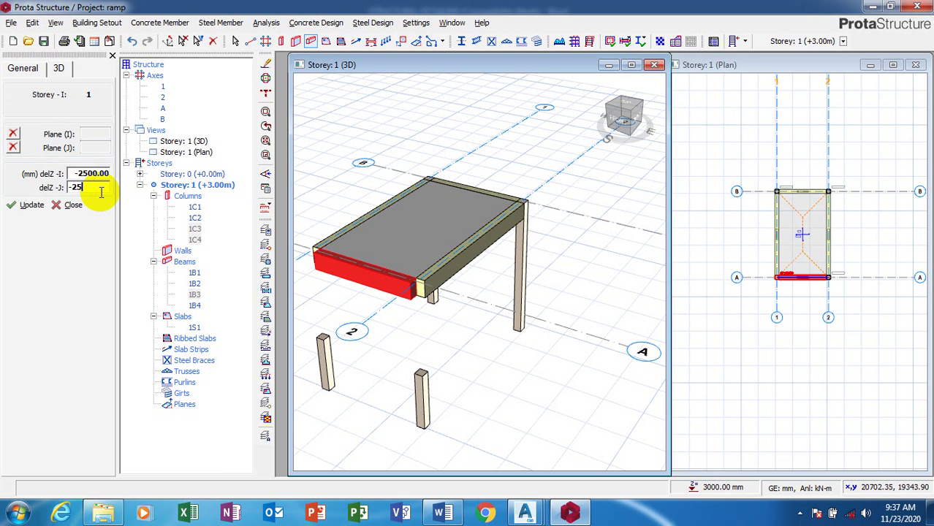
pyautogui.click(18, 205)
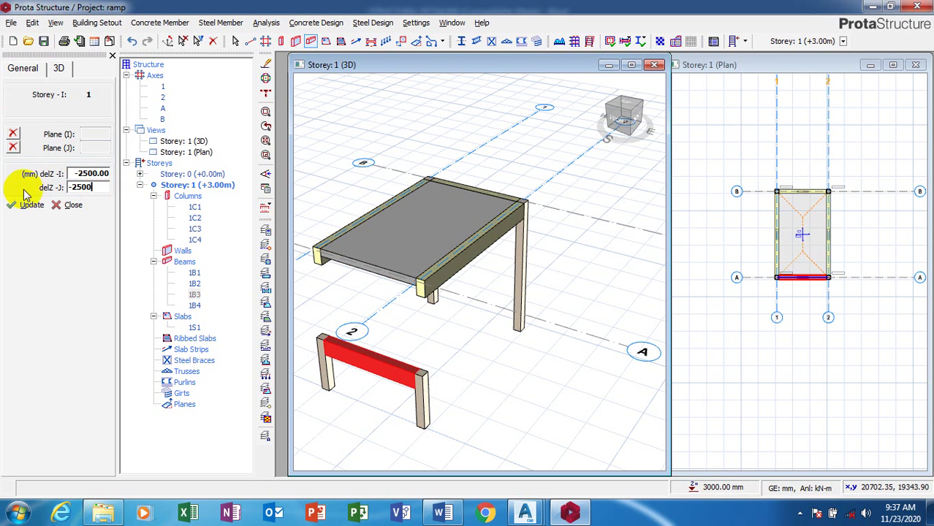
pyautogui.click(112, 56)
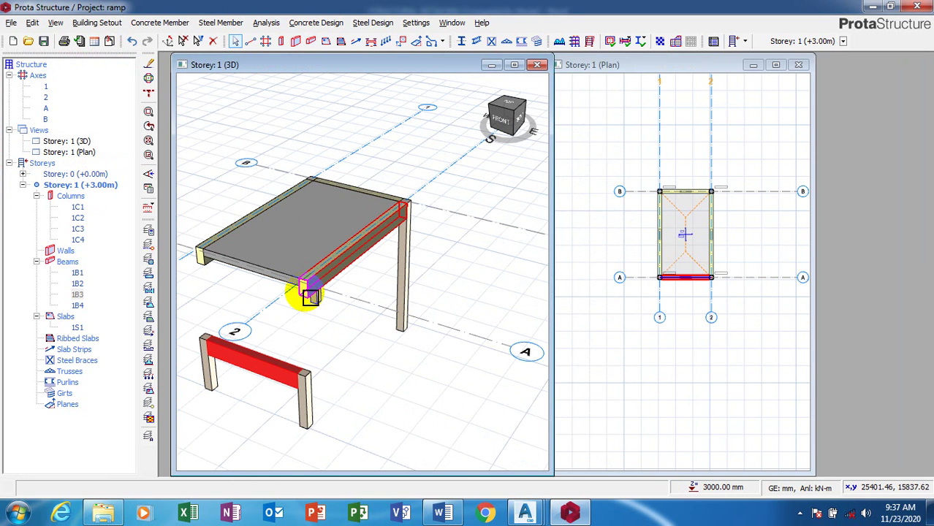
# - Open the properties table for side beams 1B2 and 1B4 together and set beam 1B2's dZ-Left to -2500 mm
pyautogui.click(311, 296)
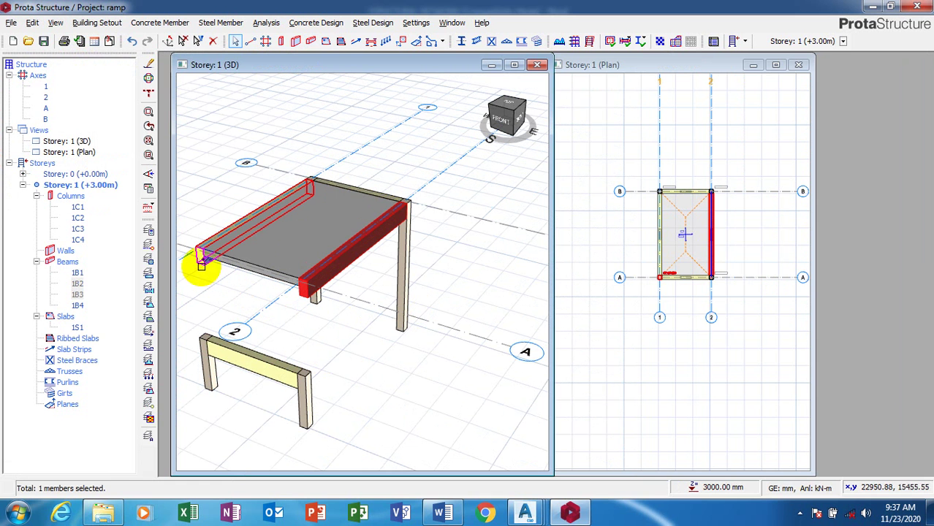
pyautogui.click(198, 251)
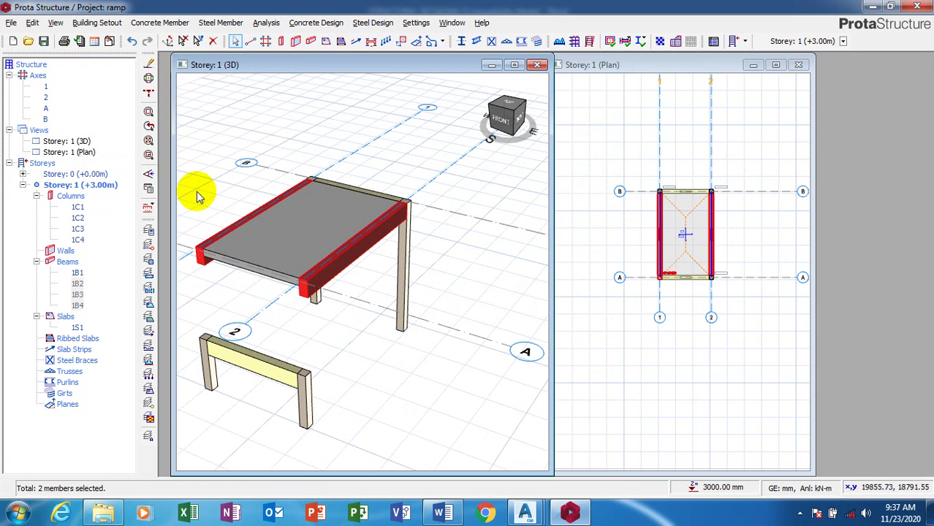
pyautogui.rightClick(198, 194)
pyautogui.click(222, 197)
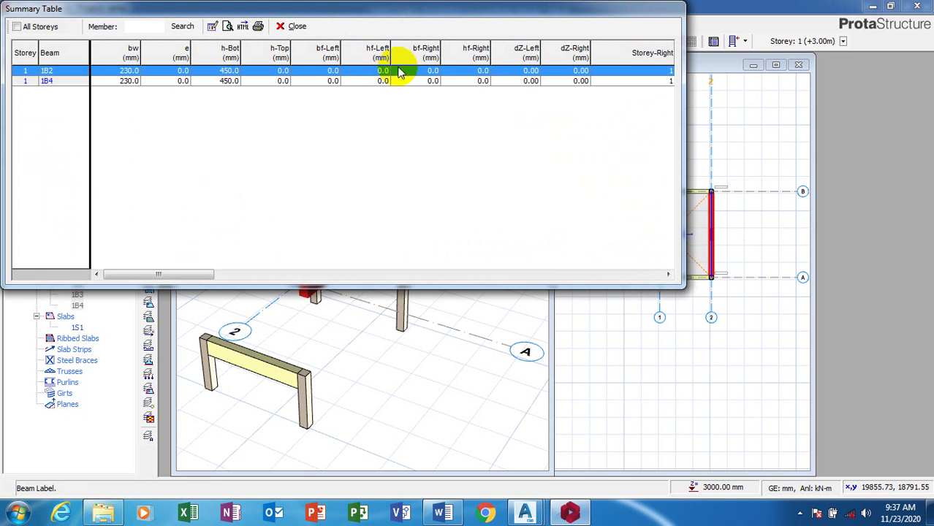
pyautogui.click(524, 72)
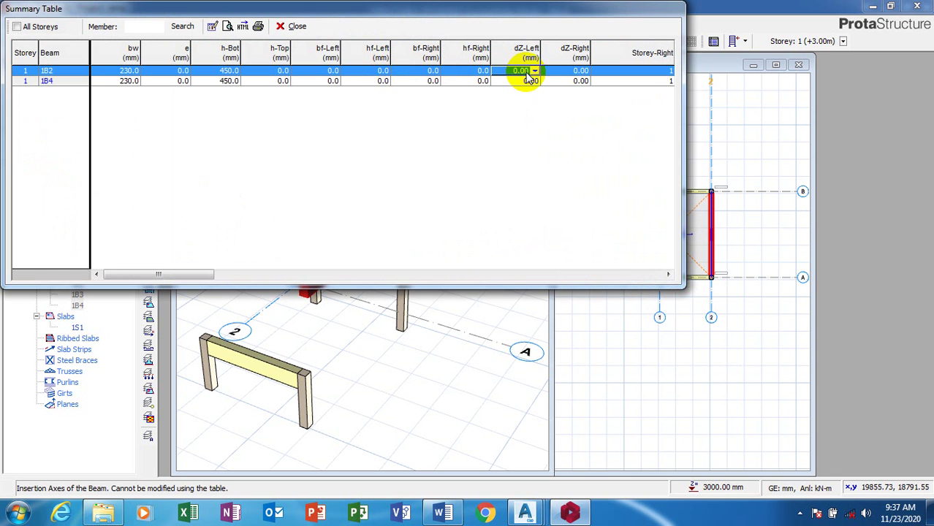
pyautogui.write('-2500')
# - Try a dZ-Right offset of -2500 mm on beam 1B2 and reset it to 0
pyautogui.click(560, 73)
pyautogui.click(573, 73)
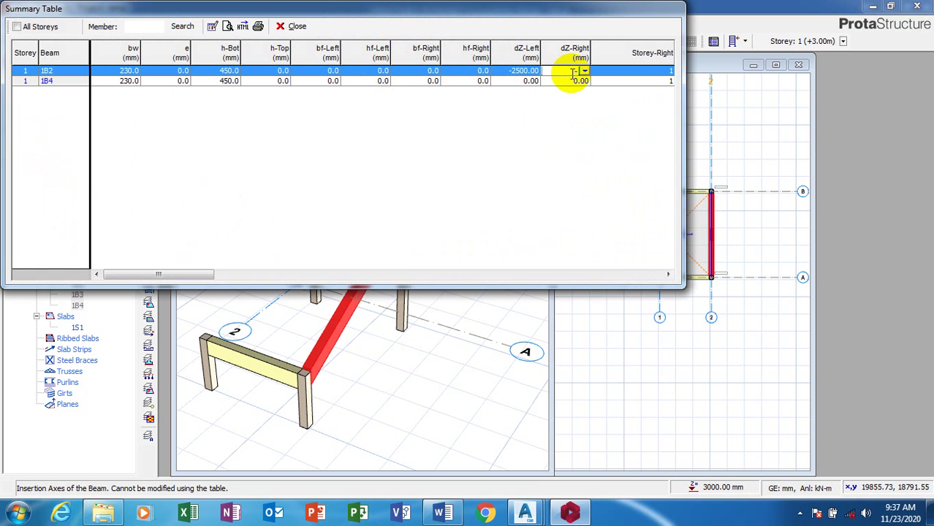
pyautogui.write('-2500')
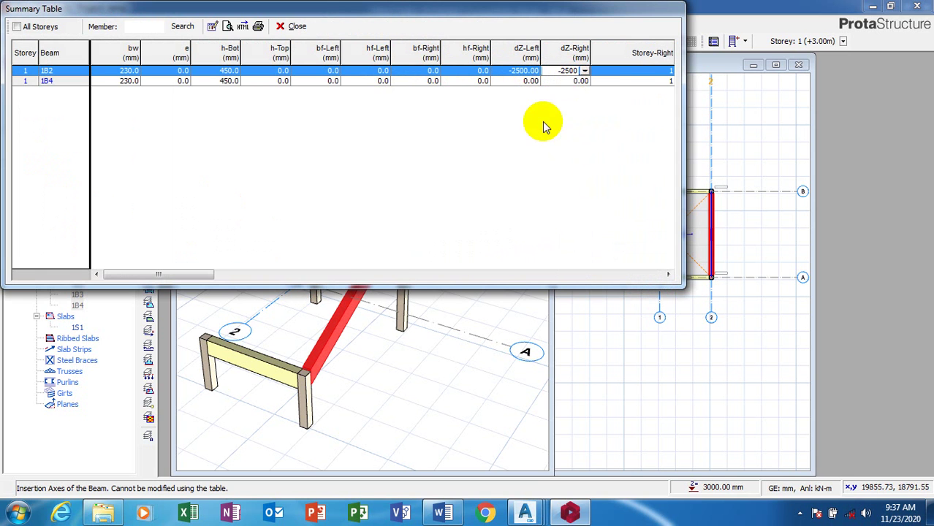
pyautogui.click(522, 82)
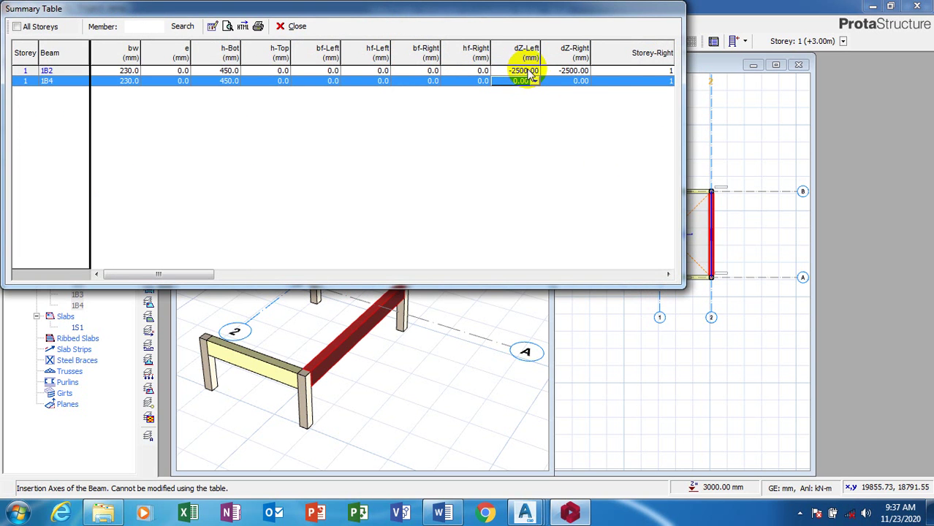
pyautogui.click(571, 70)
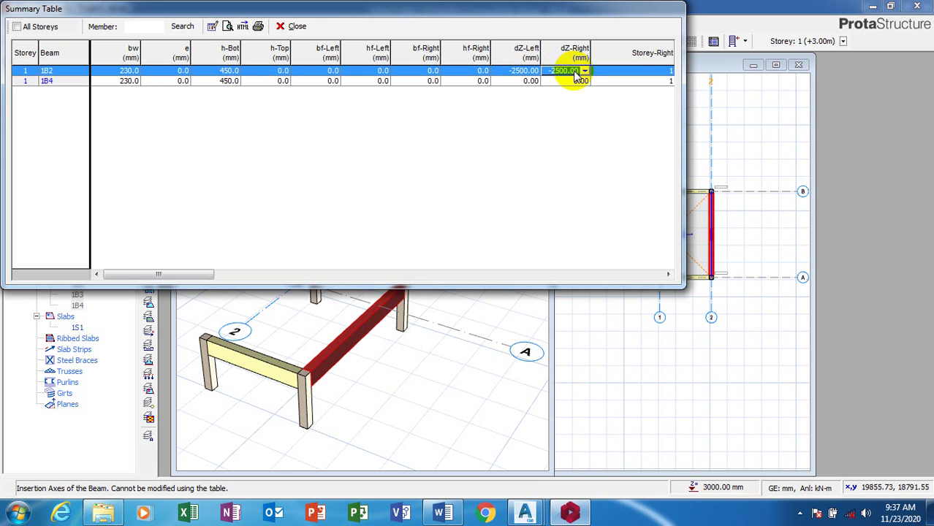
pyautogui.write('0')
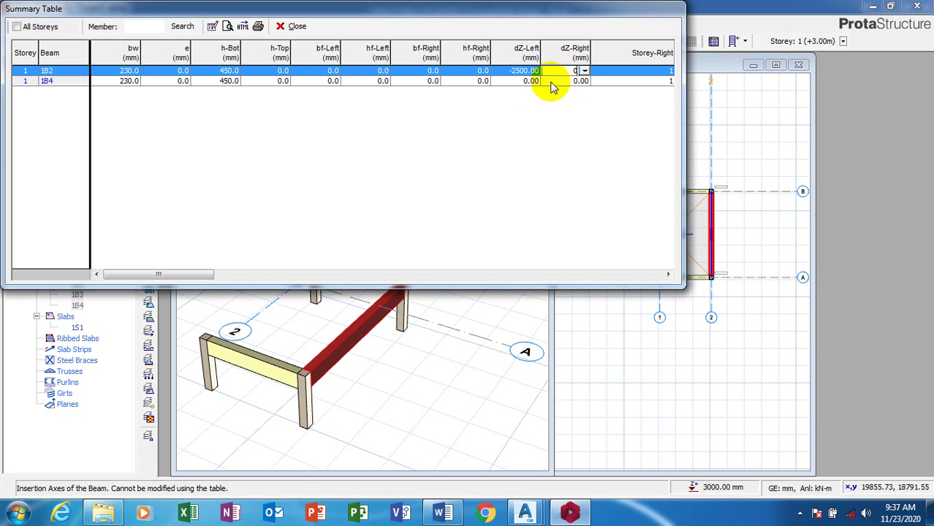
pyautogui.click(512, 72)
# - Set beam 1B4's dZ-Left to -2500 mm, close the table and clear the beam selection
pyautogui.click(523, 81)
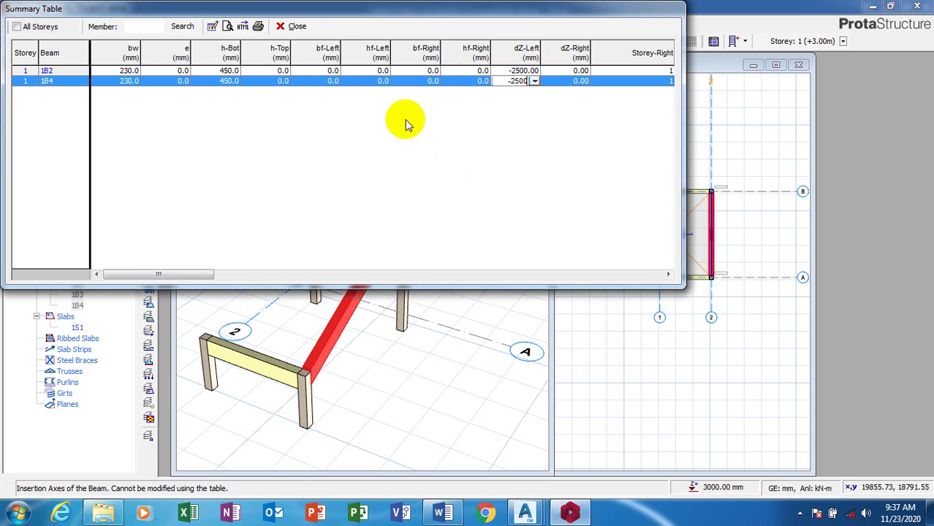
pyautogui.click(471, 71)
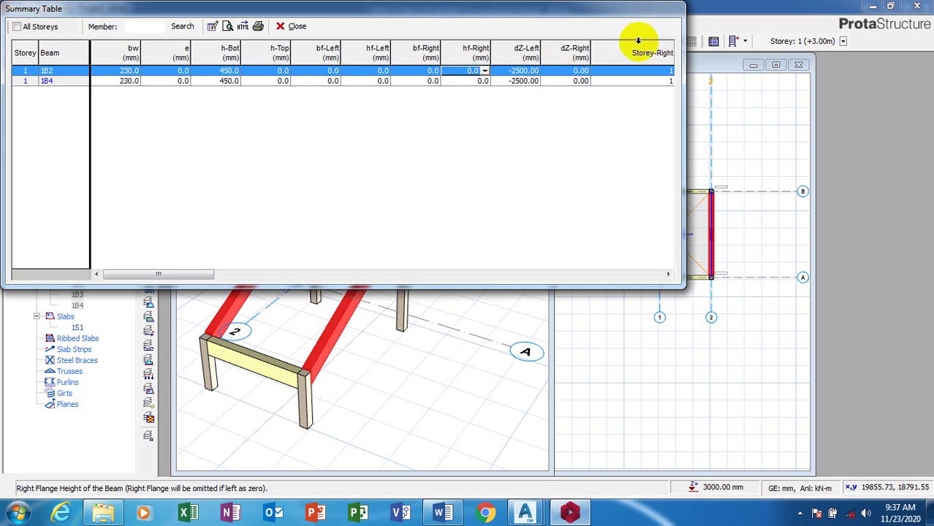
pyautogui.click(291, 29)
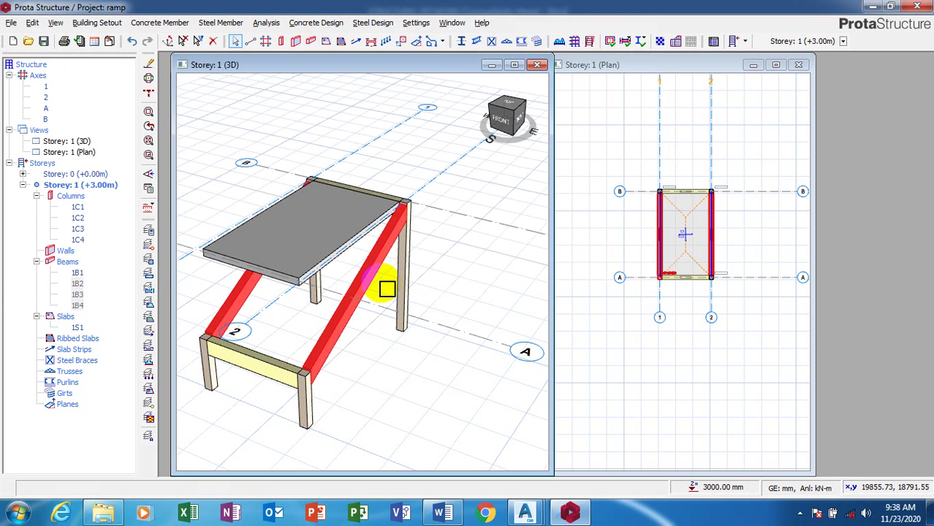
pyautogui.scroll(-3, 423, 309)
pyautogui.press('Escape')
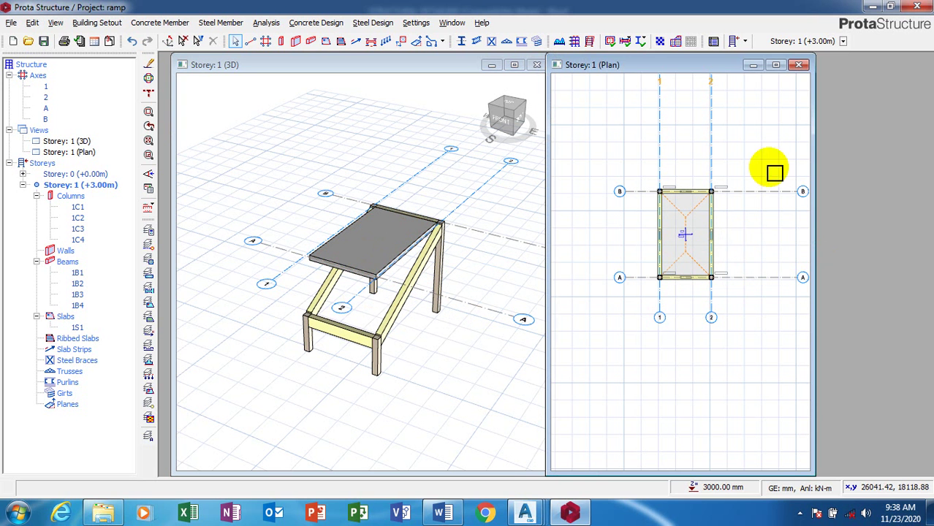
# - Widen the Storey 1 plan window and insert plane P1 over the slab bay using the beam region method
pyautogui.moveTo(813, 106); pyautogui.dragTo(919, 105)
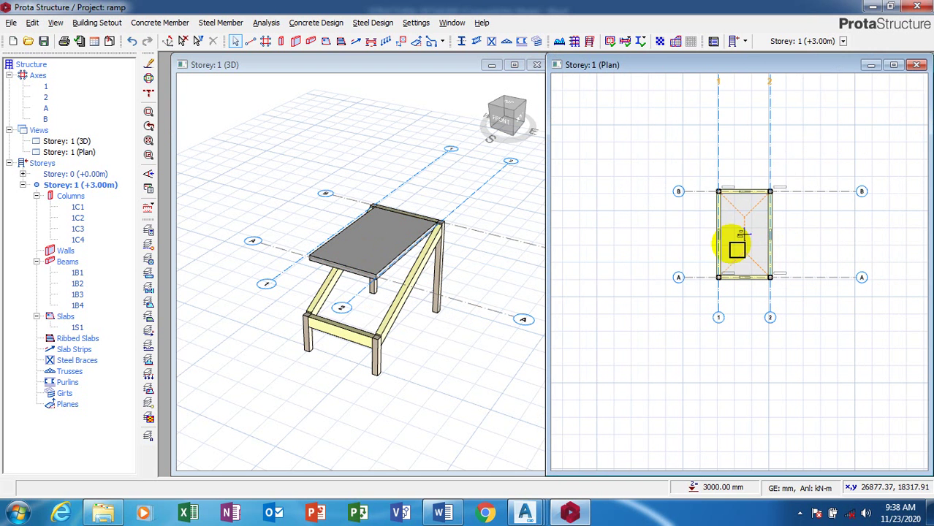
pyautogui.scroll(4, 782, 190)
pyautogui.scroll(-1, 826, 232)
pyautogui.scroll(1, 826, 231)
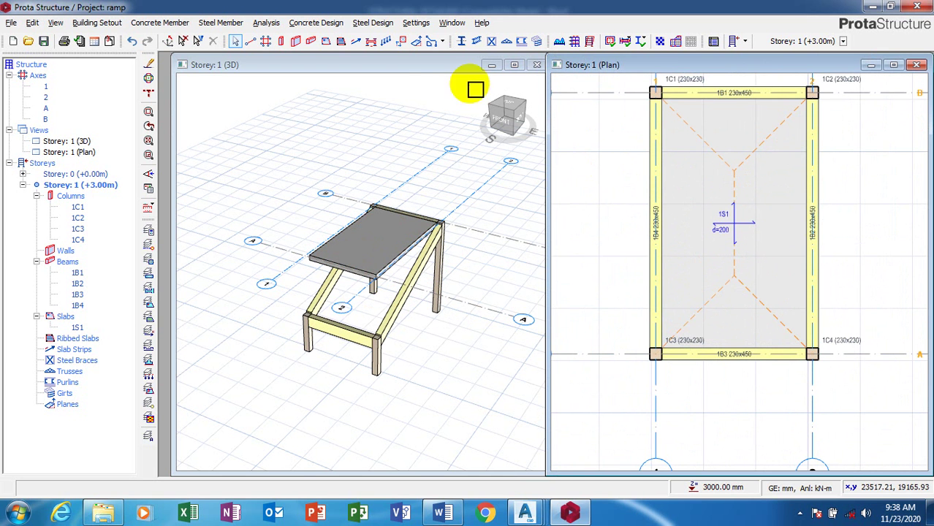
pyautogui.click(417, 42)
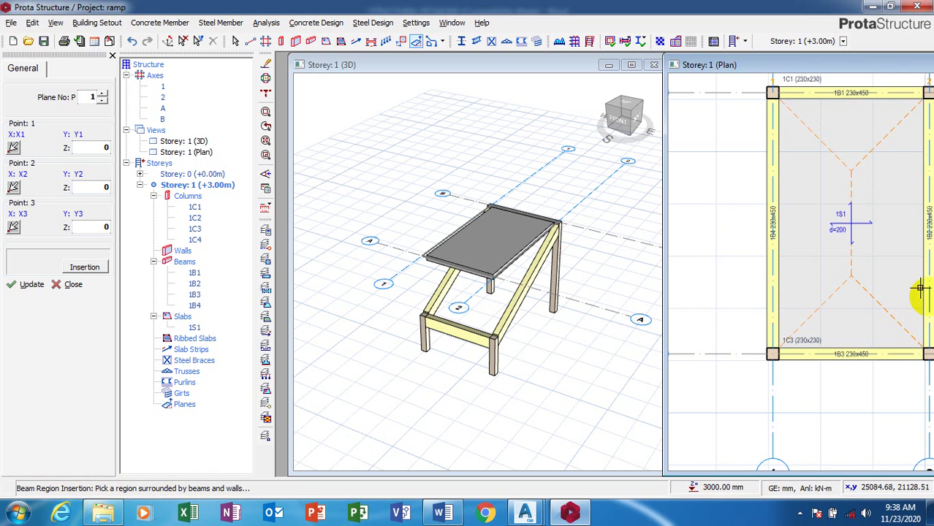
pyautogui.click(856, 197)
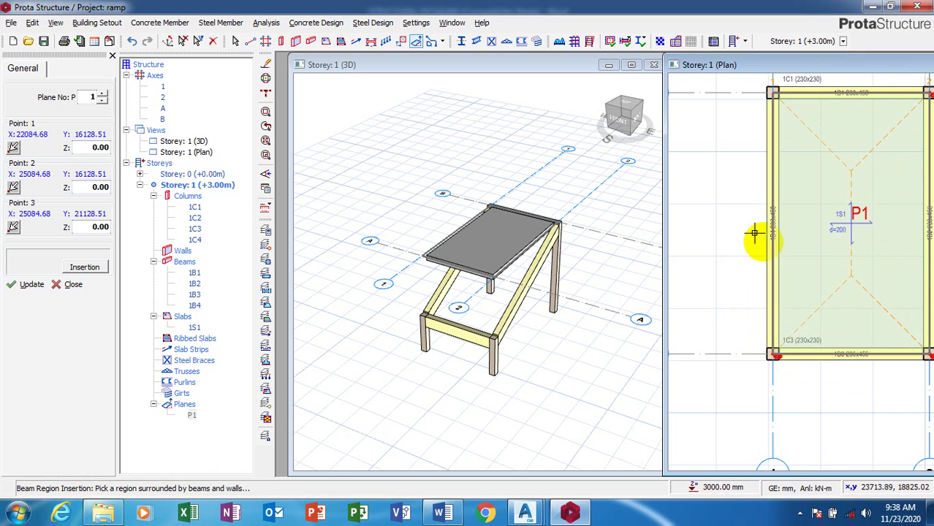
# - Examine the numbered reference points and Z labels at the corners of plane P1 in the plan view
pyautogui.scroll(-3, 730, 235)
pyautogui.scroll(6, 789, 150)
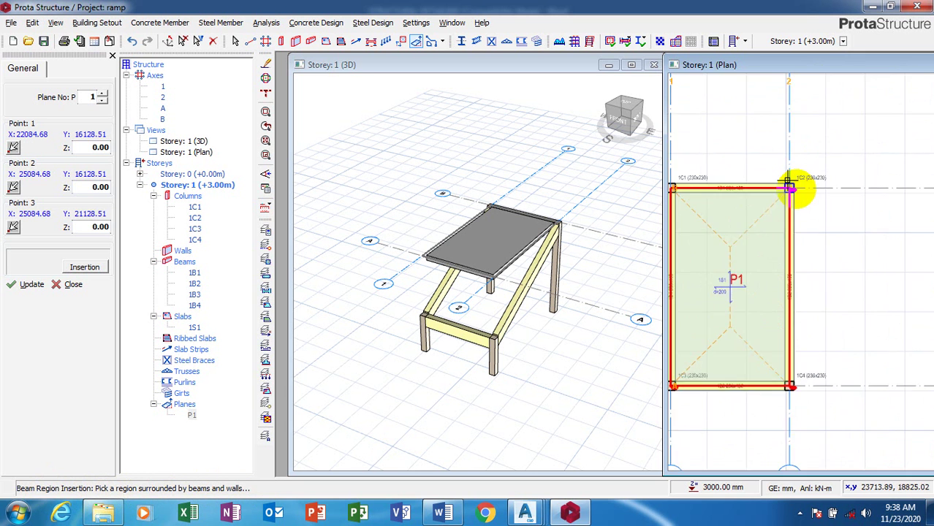
pyautogui.scroll(-5, 790, 208)
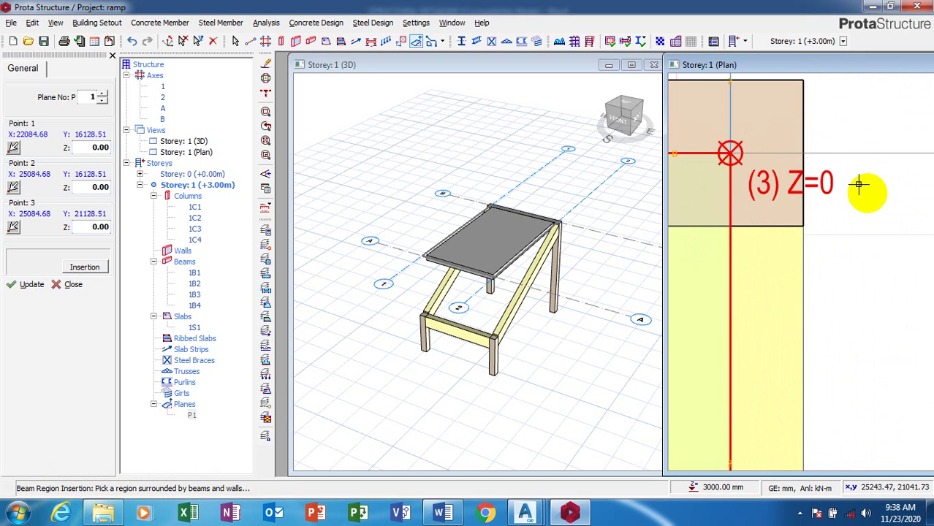
pyautogui.scroll(-3, 859, 202)
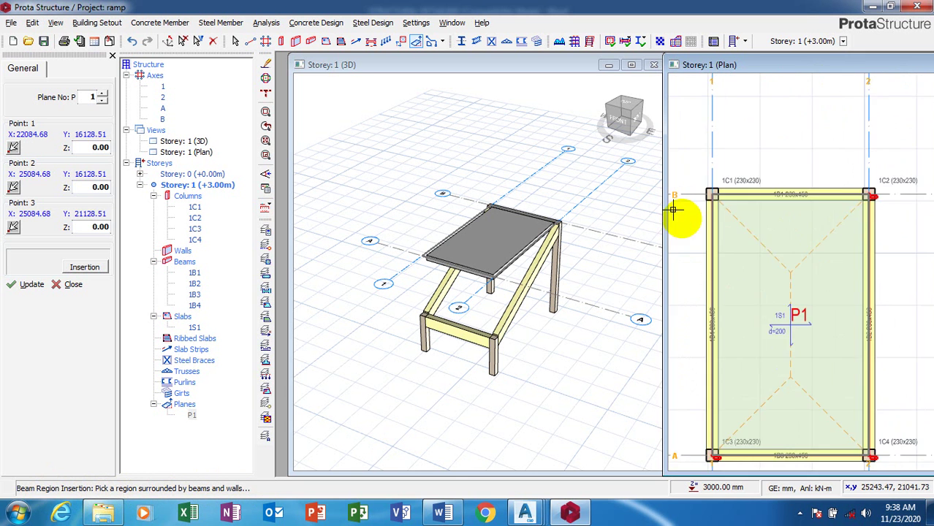
pyautogui.scroll(5, 707, 168)
pyautogui.scroll(-4, 704, 191)
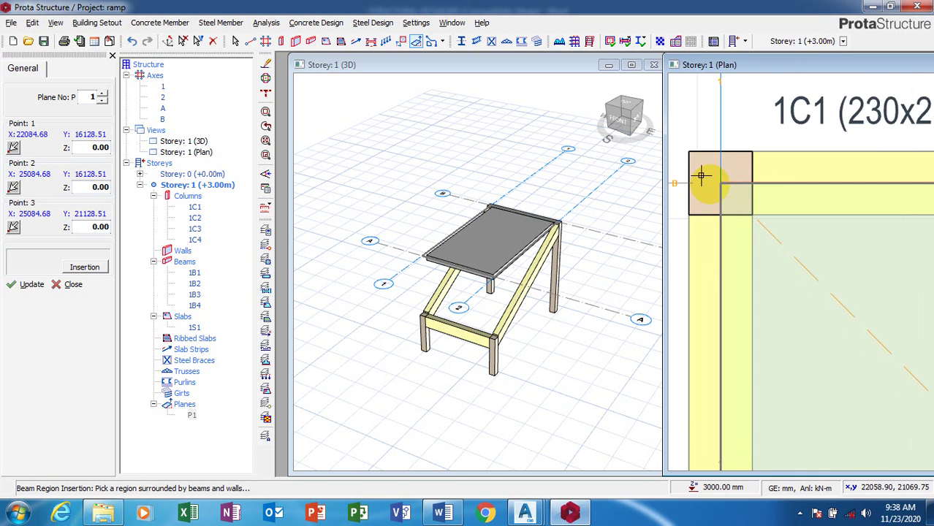
pyautogui.scroll(-2, 717, 173)
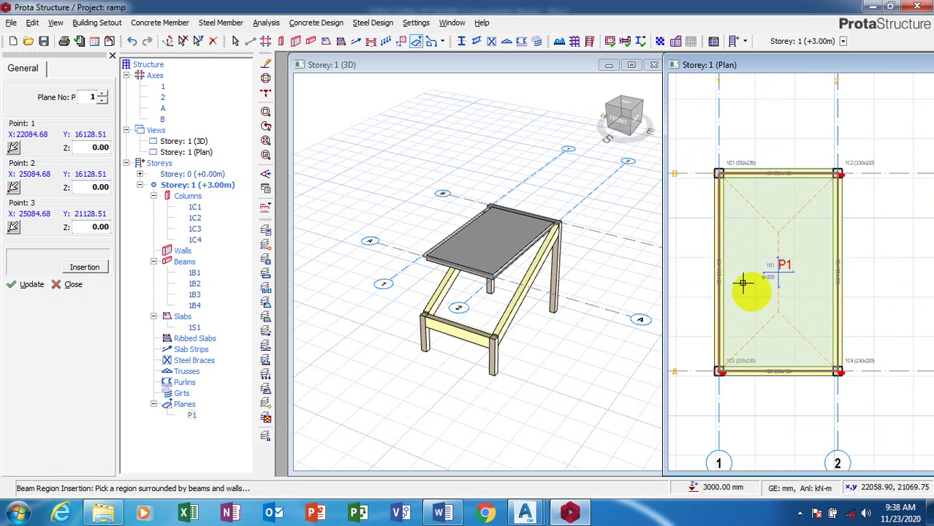
# - Compare the labels of plane P1's reference points 1 and 2 at columns 1C3 and 1C4 in the plan view
pyautogui.scroll(5, 713, 367)
pyautogui.scroll(-2, 707, 361)
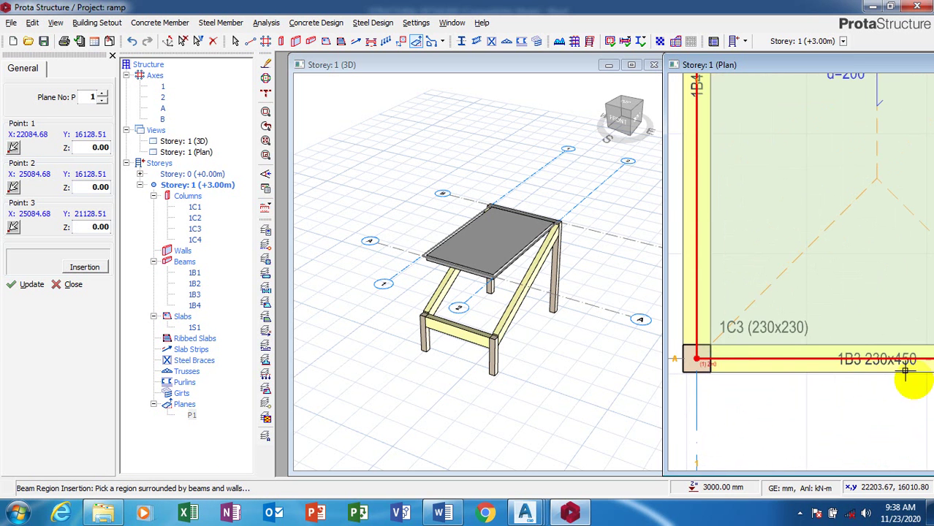
pyautogui.scroll(-1, 727, 371)
pyautogui.scroll(3, 687, 362)
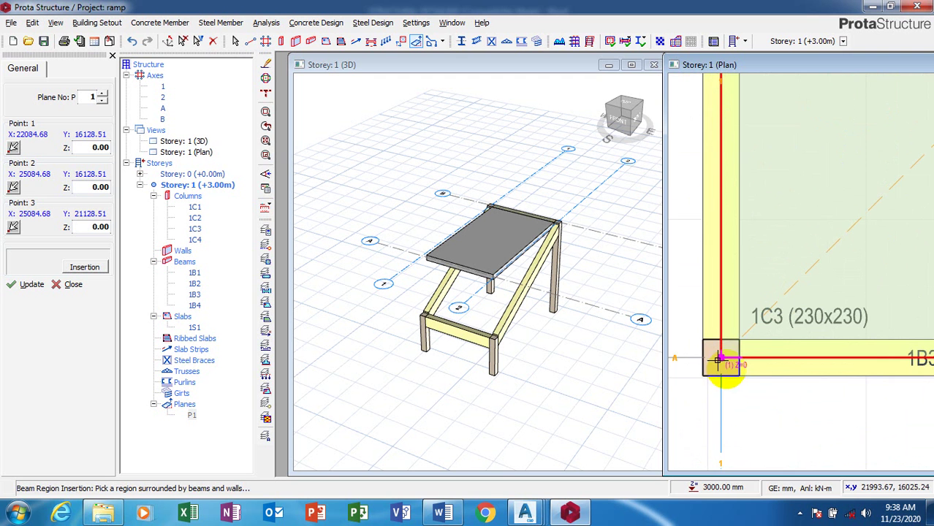
pyautogui.scroll(-3, 684, 353)
pyautogui.scroll(-2, 694, 358)
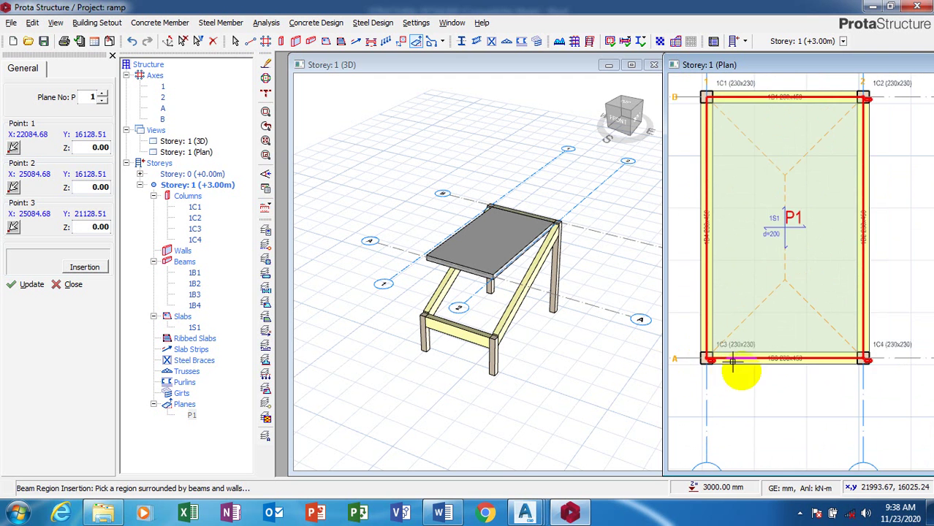
pyautogui.scroll(5, 860, 355)
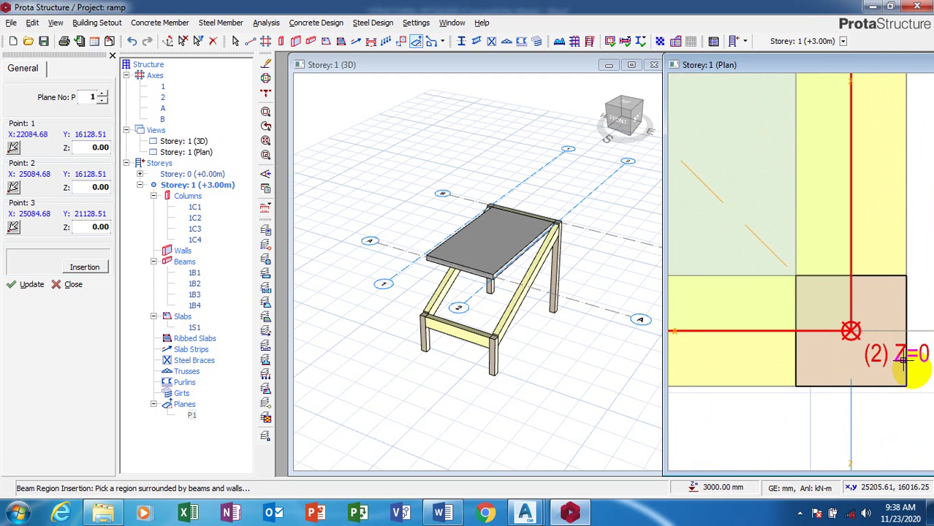
pyautogui.scroll(-4, 903, 375)
pyautogui.scroll(-3, 879, 314)
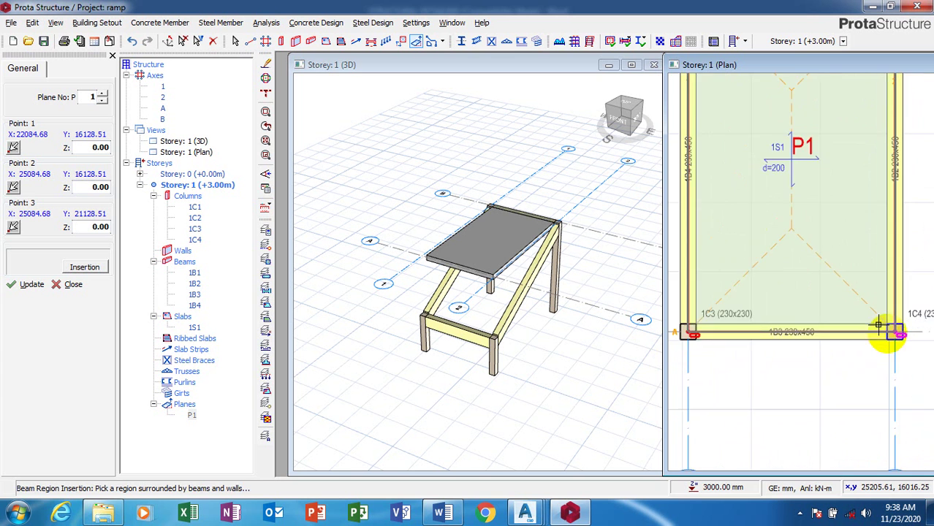
pyautogui.scroll(3, 782, 348)
pyautogui.scroll(-2, 692, 325)
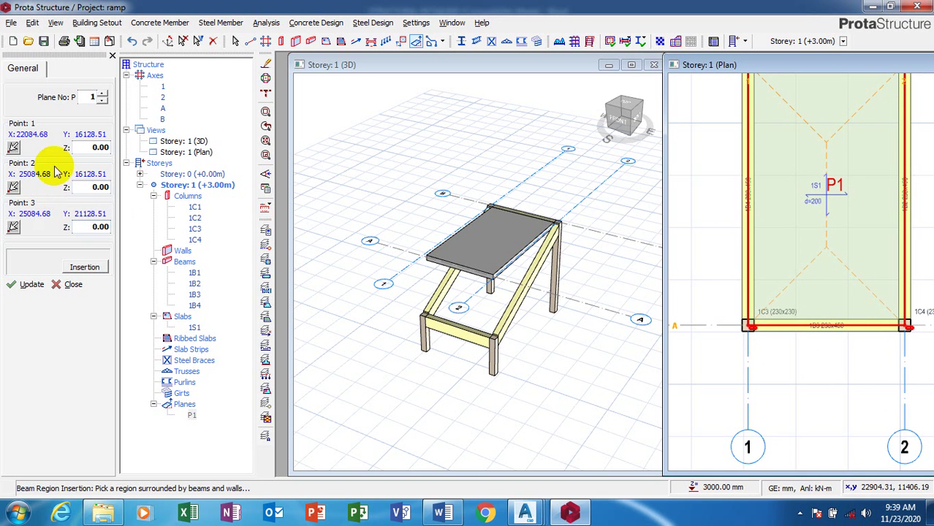
# - Re-pick plane P1's control point 1 at column 1C3 and control point 2 at column 1C4 on the plan
pyautogui.click(14, 148)
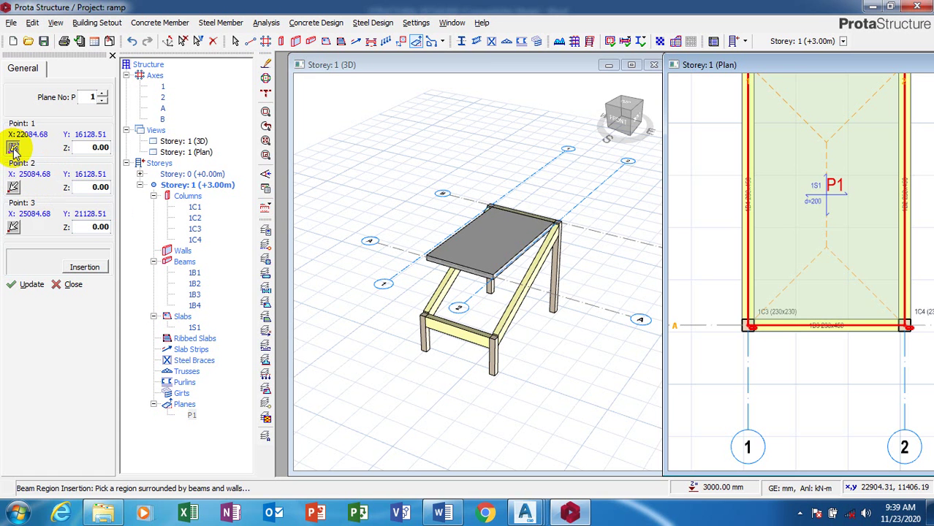
pyautogui.click(747, 324)
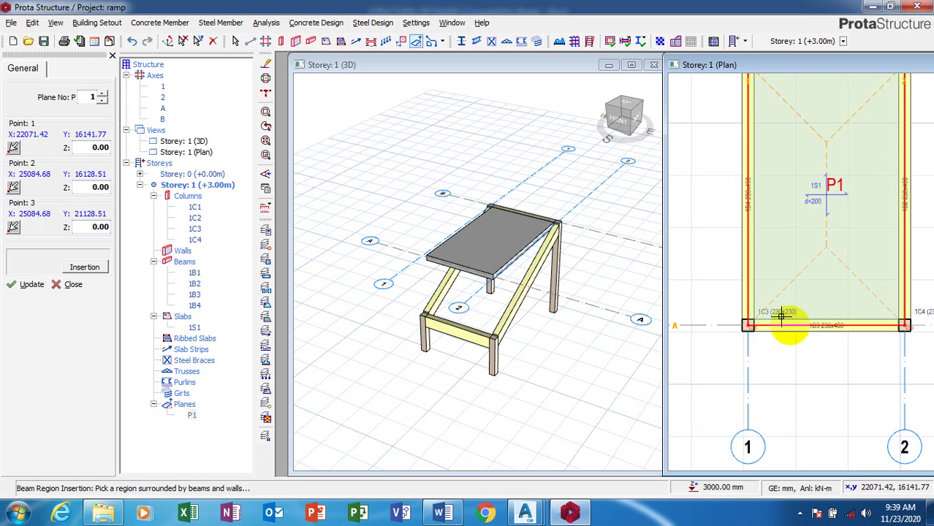
pyautogui.click(13, 188)
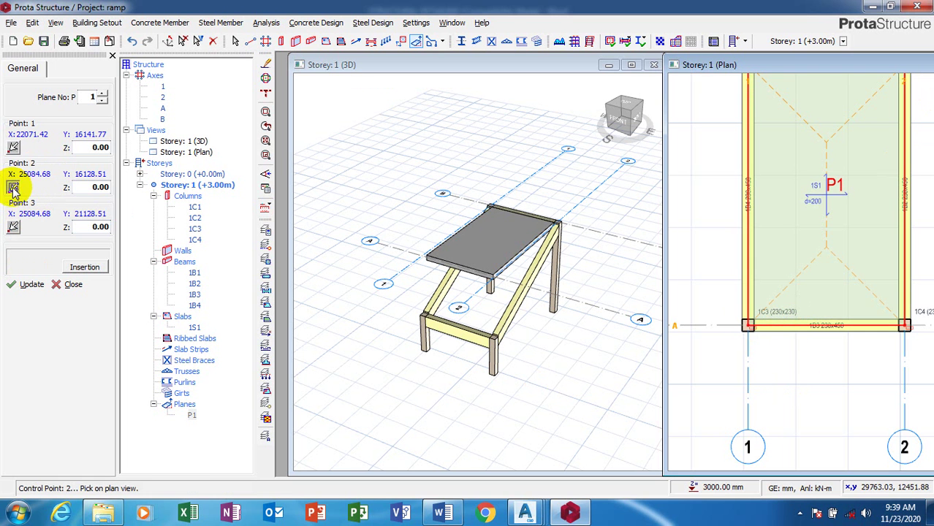
pyautogui.click(906, 326)
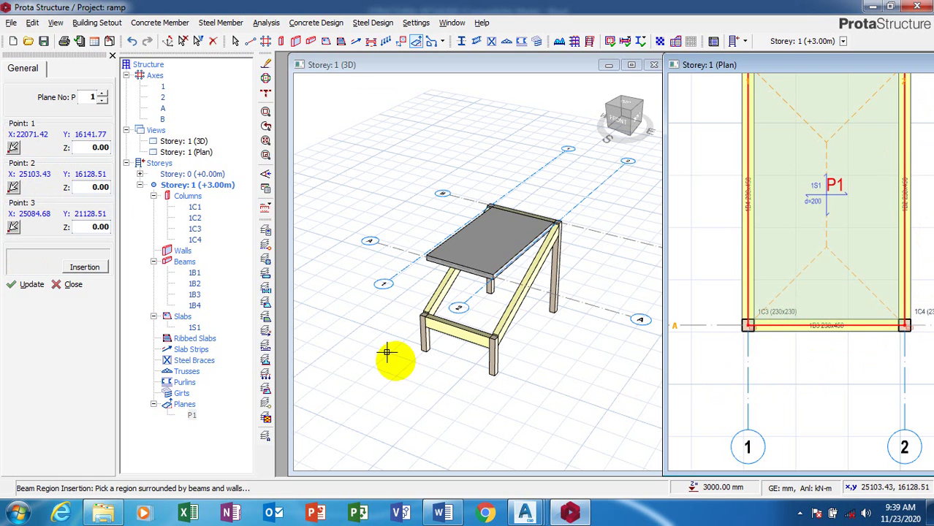
# - Set the Z value of plane P1's points 1 and 2 to -2500 and update the plane
pyautogui.moveTo(89, 147); pyautogui.dragTo(114, 154)
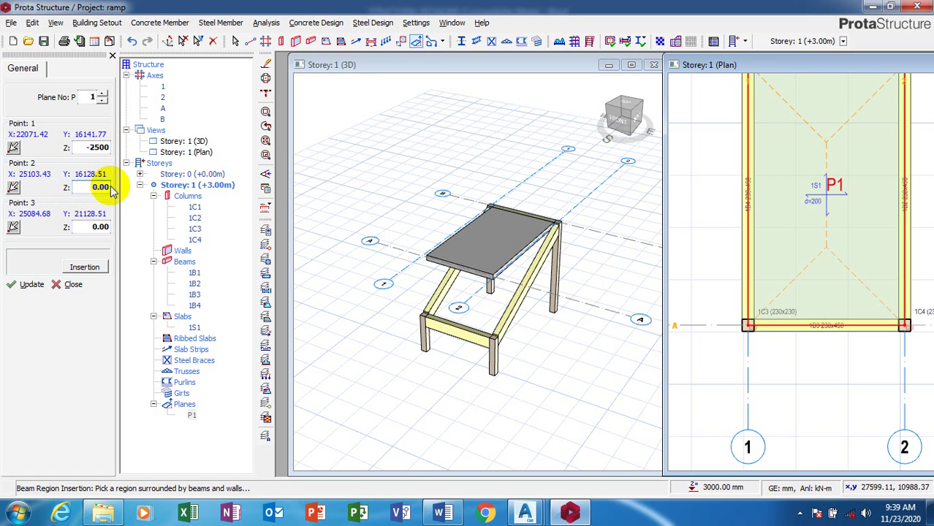
pyautogui.moveTo(106, 187); pyautogui.dragTo(79, 198)
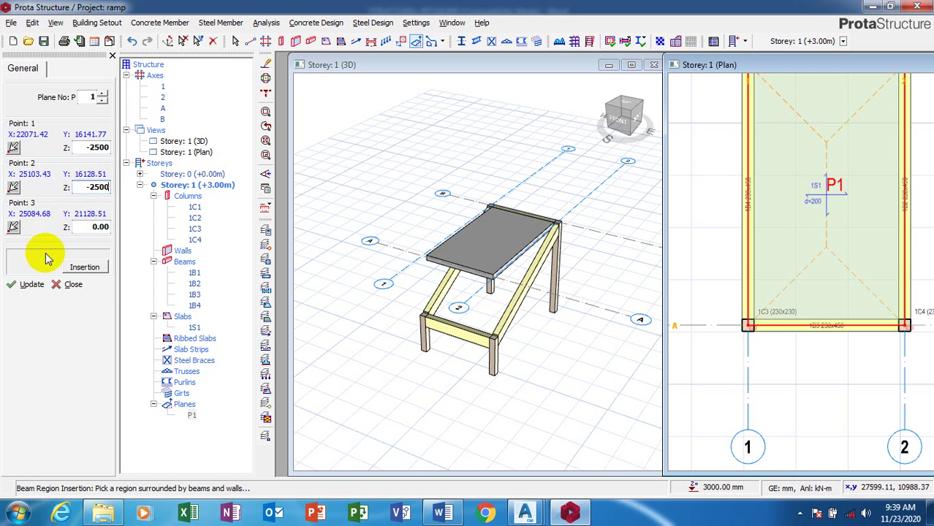
pyautogui.click(33, 285)
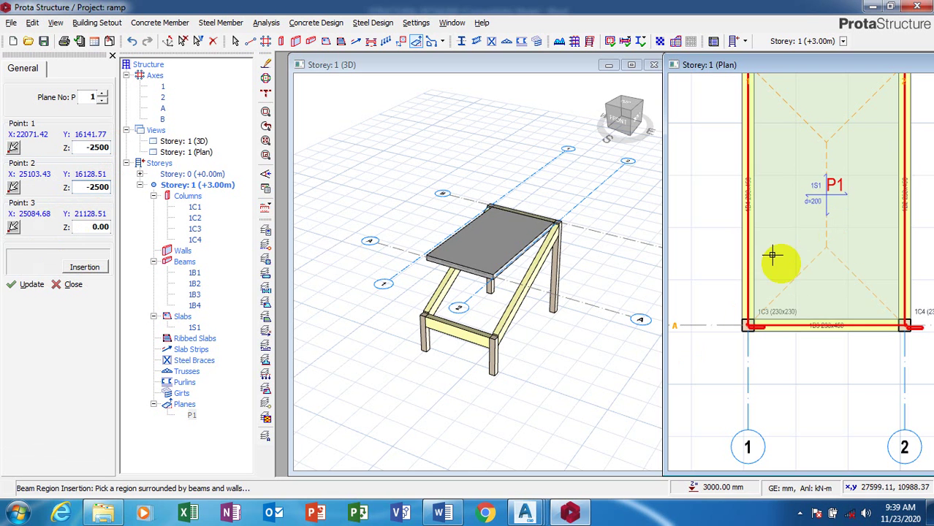
# - Try to insert another plane over the slab bay already covered by plane P1
pyautogui.click(782, 192)
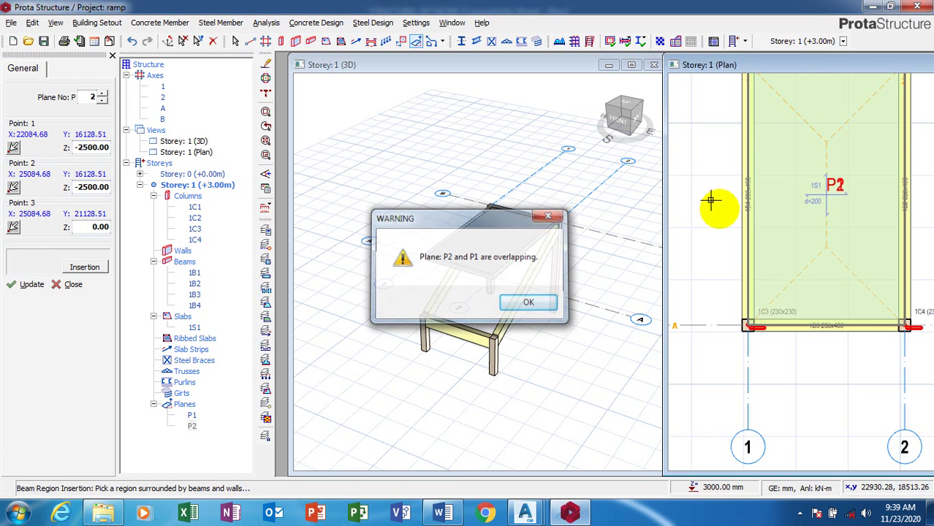
pyautogui.press('Return')
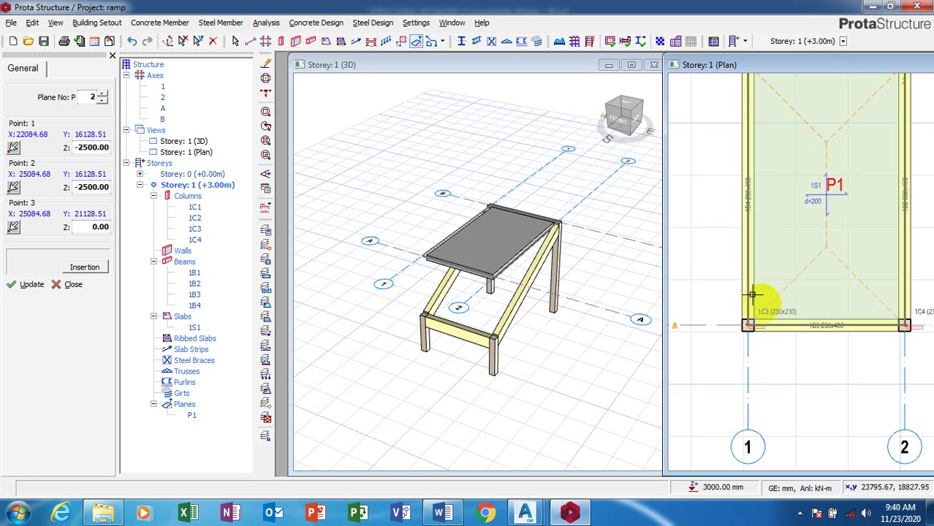
pyautogui.click(20, 285)
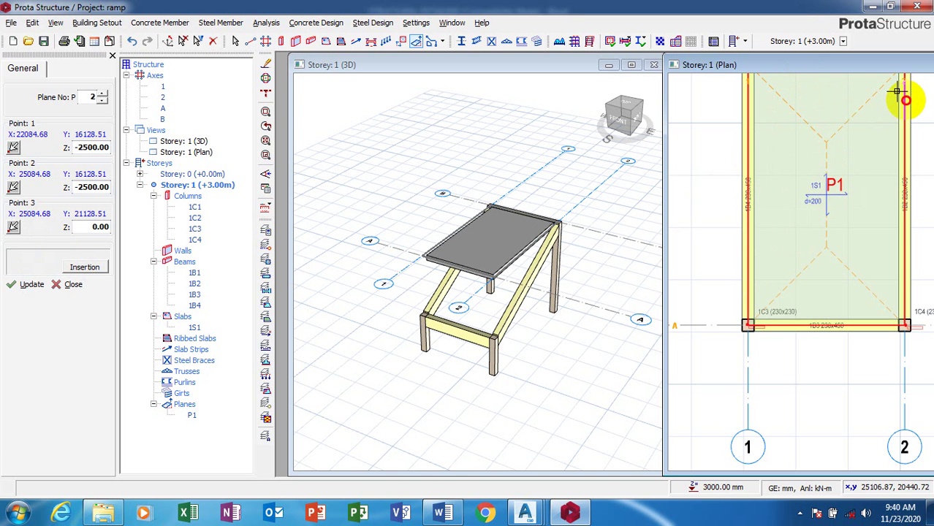
pyautogui.click(898, 92)
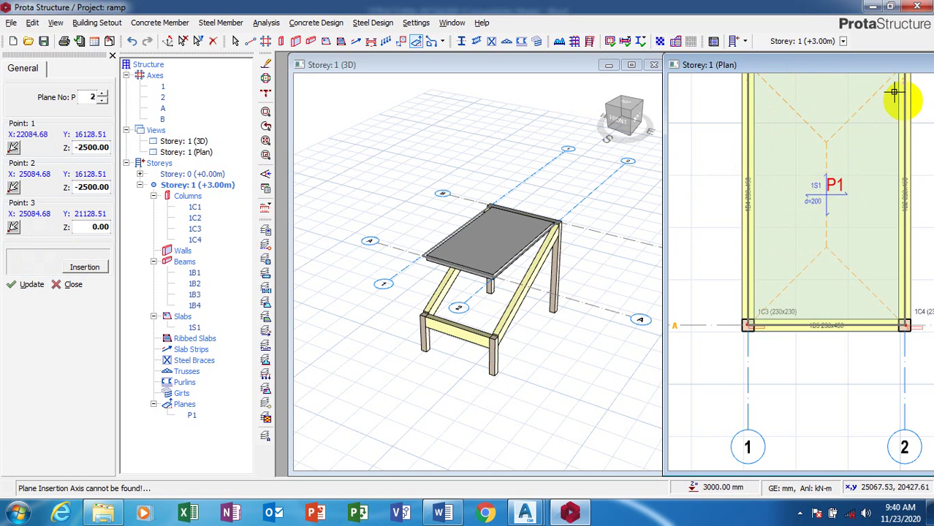
pyautogui.click(824, 146)
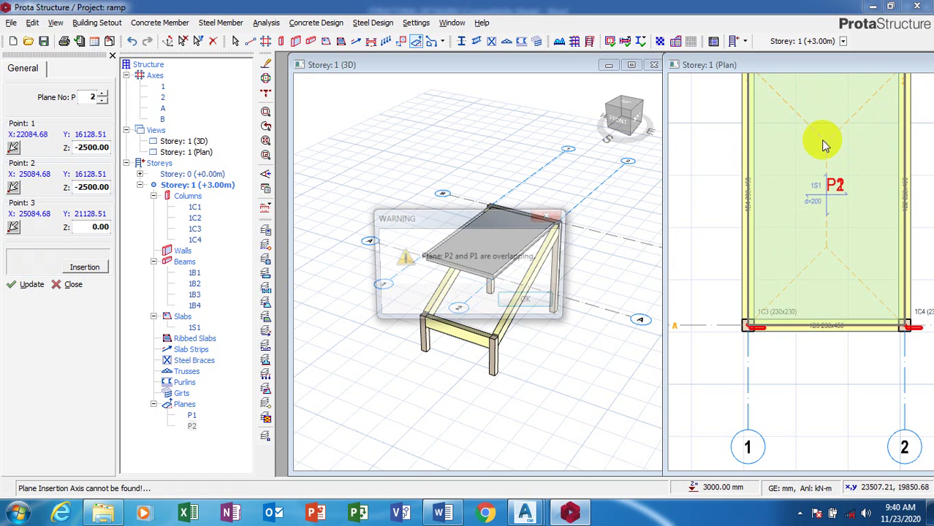
pyautogui.click(551, 217)
pyautogui.scroll(-5, 784, 278)
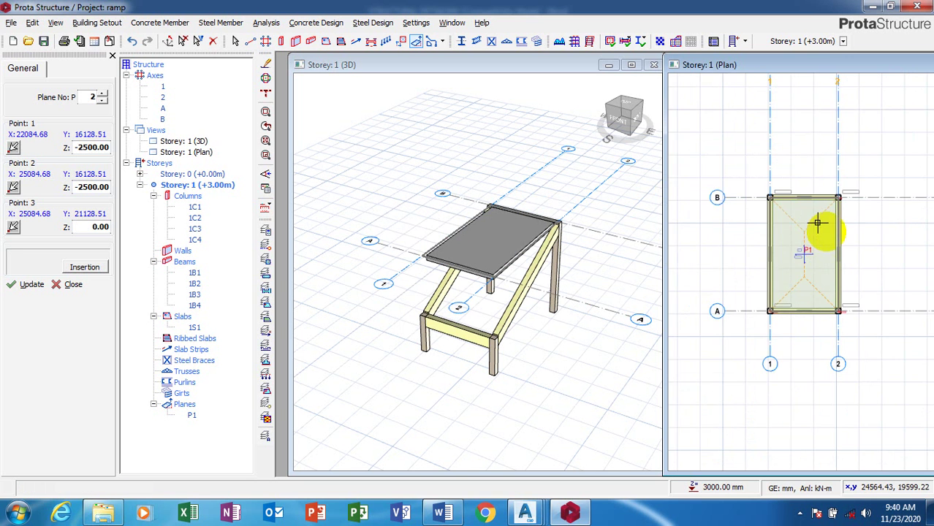
pyautogui.scroll(4, 822, 223)
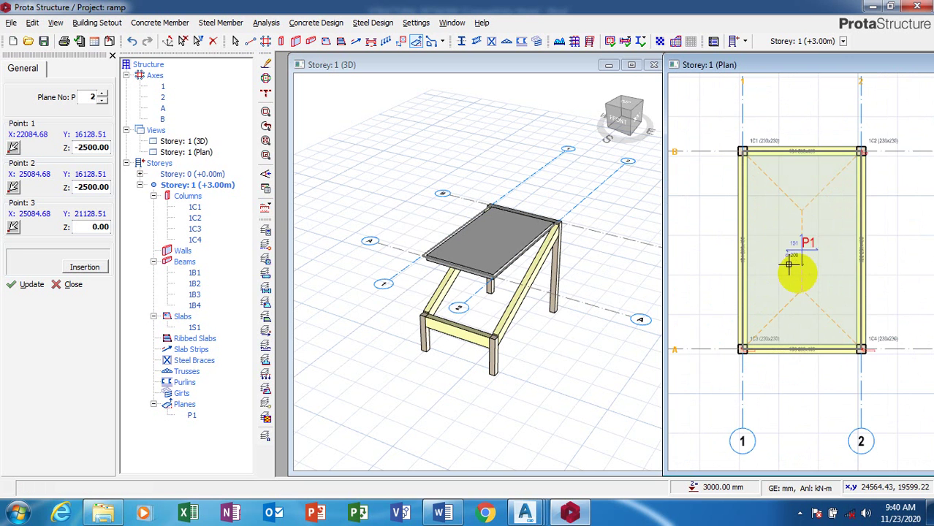
pyautogui.scroll(3, 799, 229)
pyautogui.click(808, 230)
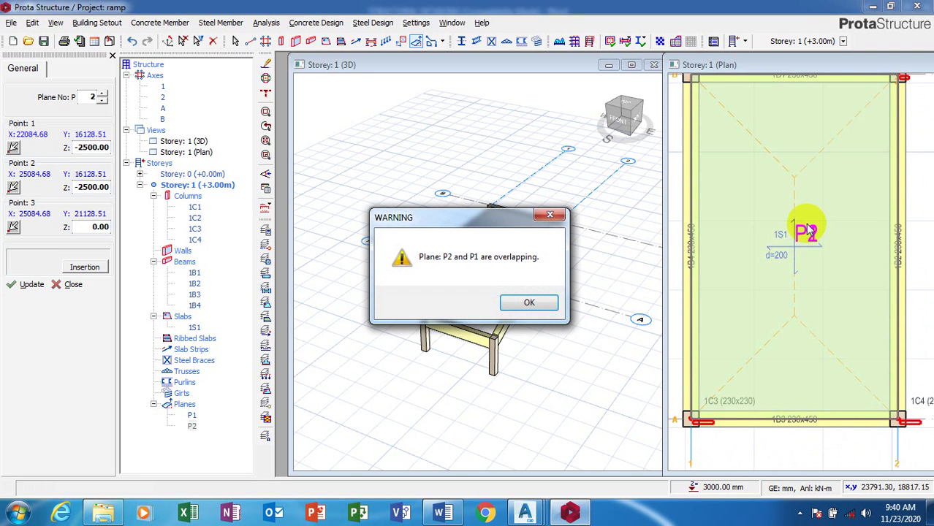
pyautogui.click(550, 214)
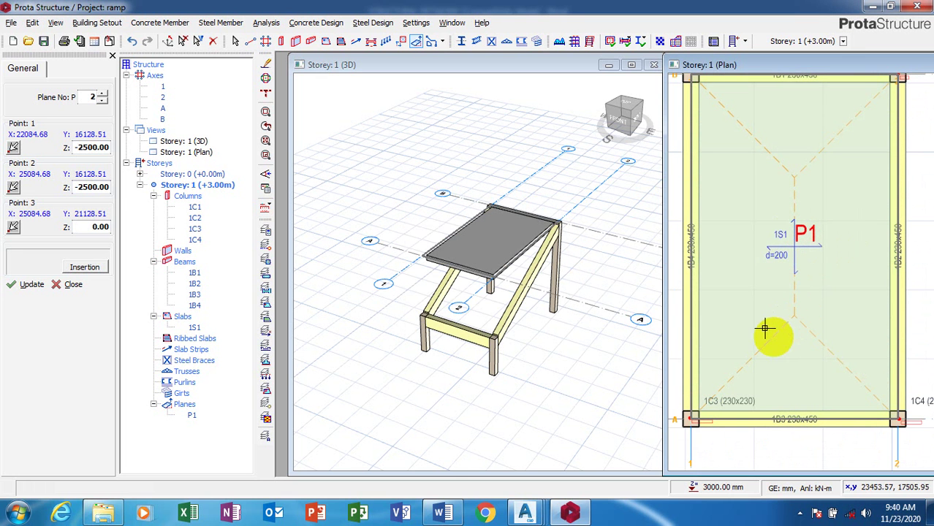
# - Update the existing plane with plane number 2 and Z -2500 at points 1 and 2, and open its properties
pyautogui.click(28, 284)
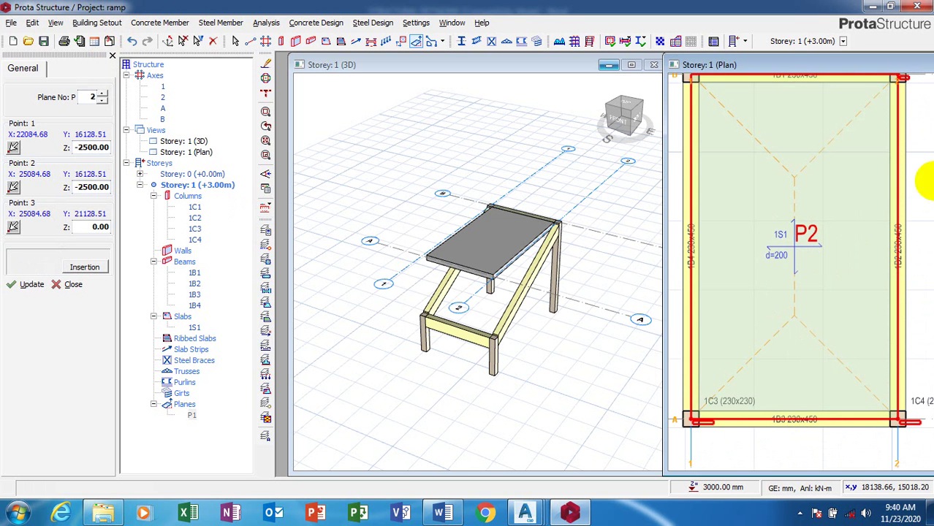
pyautogui.click(778, 255)
pyautogui.rightClick(785, 268)
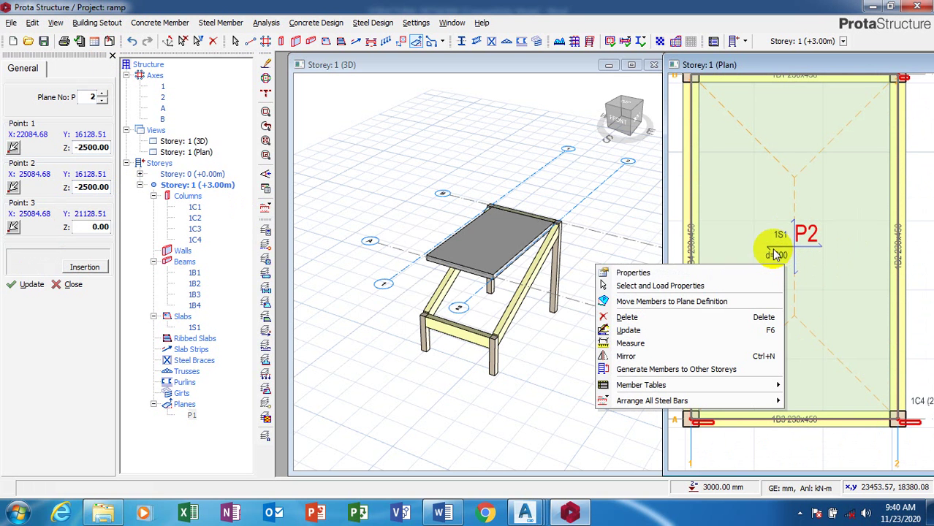
pyautogui.click(690, 274)
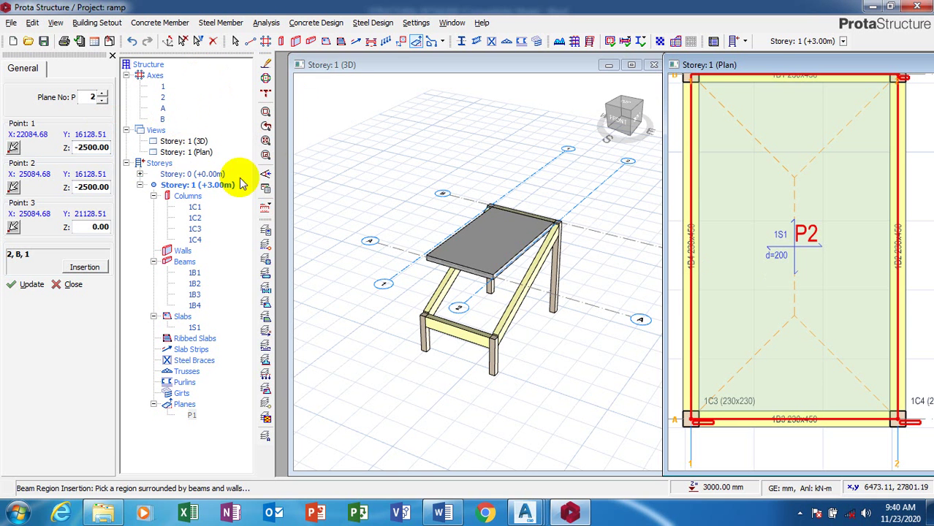
# - Move all members within plane P2 to its inclined definition and accept the adjustment
pyautogui.click(773, 217)
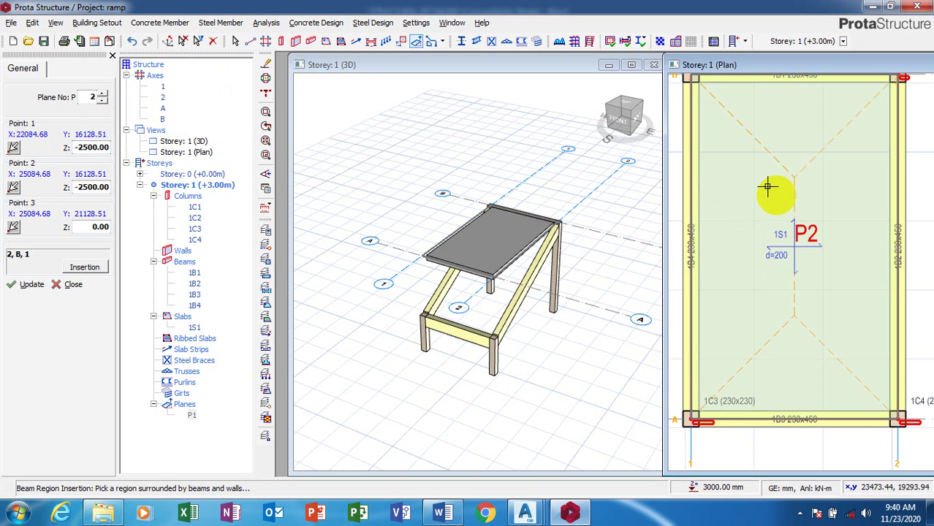
pyautogui.rightClick(775, 196)
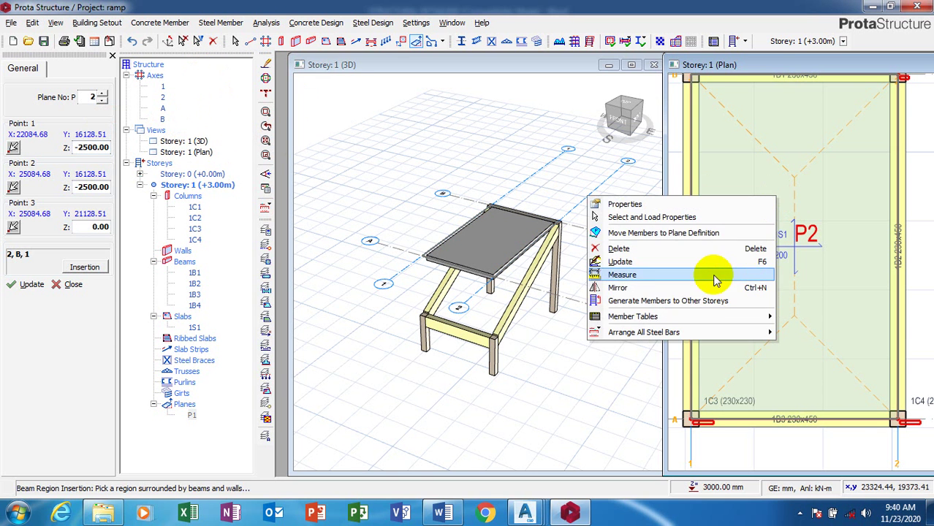
pyautogui.click(756, 236)
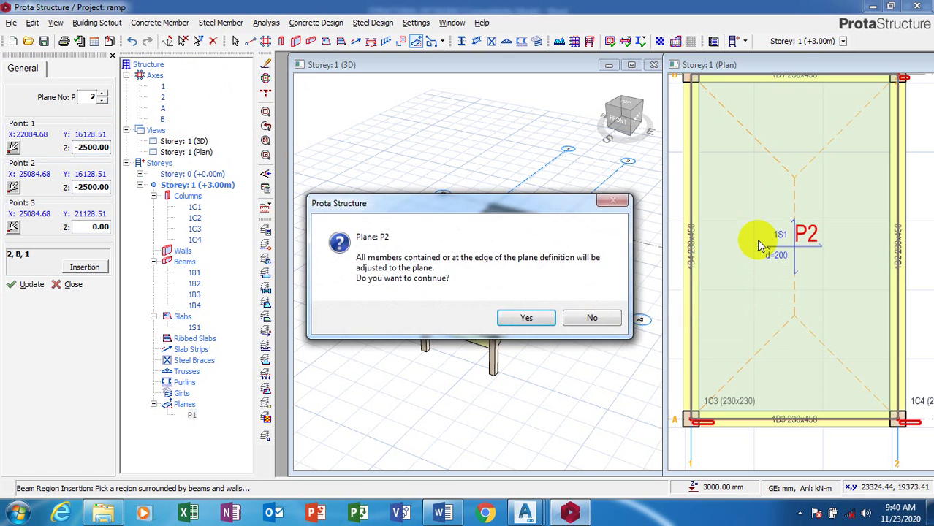
pyautogui.click(527, 320)
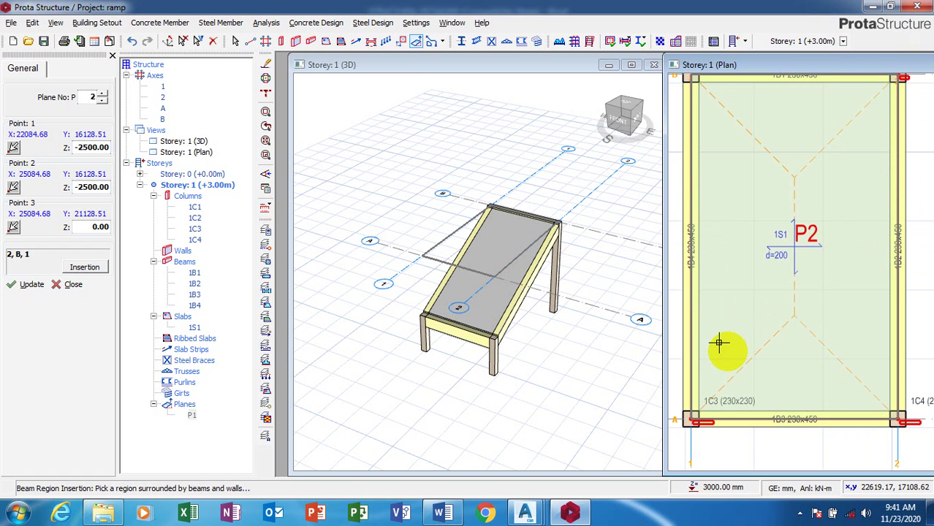
pyautogui.click(722, 198)
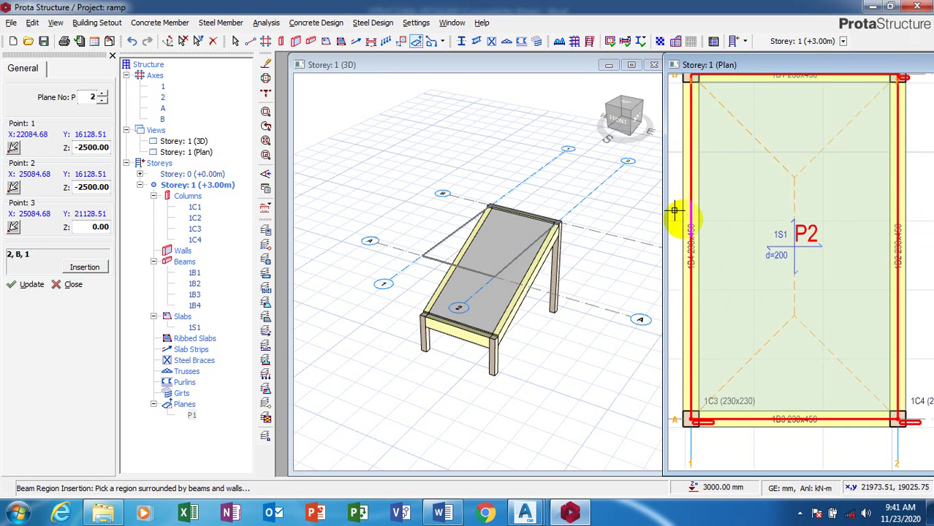